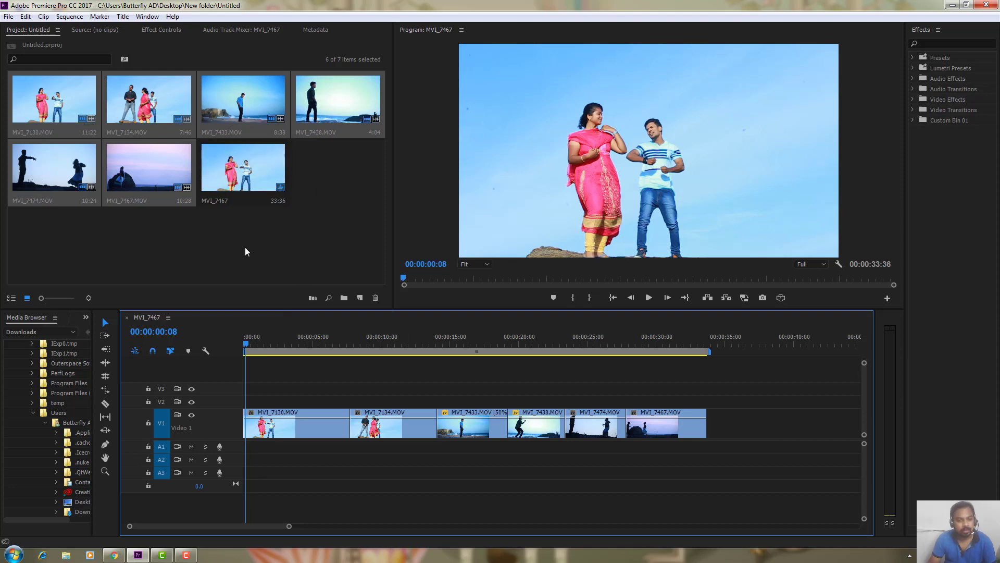
Play through the opening clips of the sequence, starting from MVI_7130
{"action": "left_click_drag", "start_coordinate": [249, 343], "coordinate": [246, 342]}
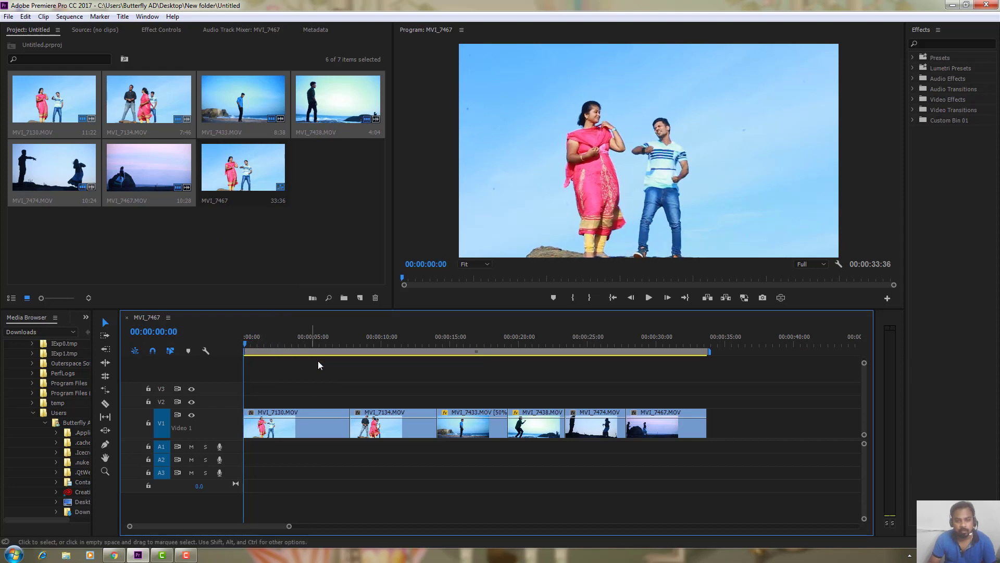
{"action": "left_click", "coordinate": [286, 423]}
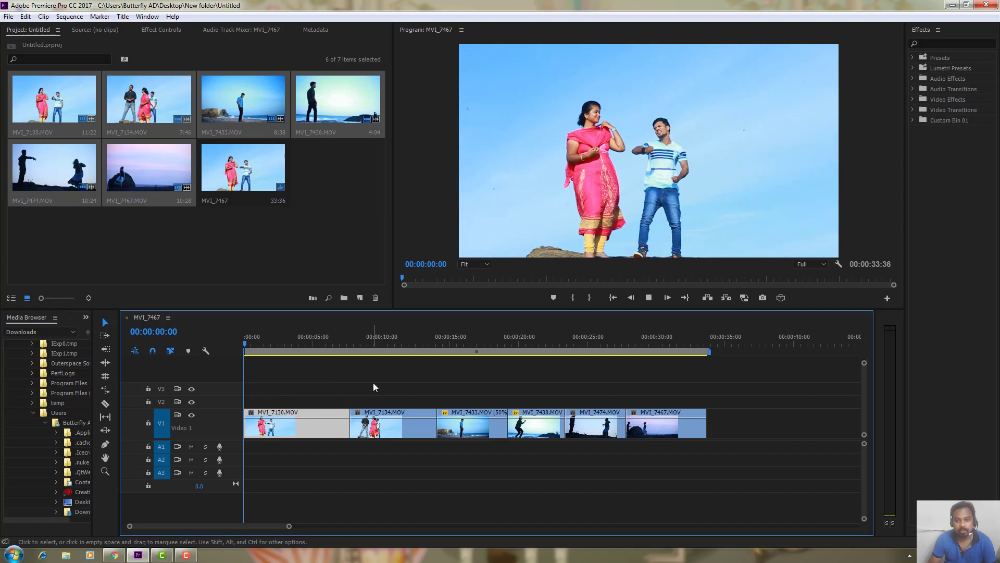
{"action": "key", "text": "space"}
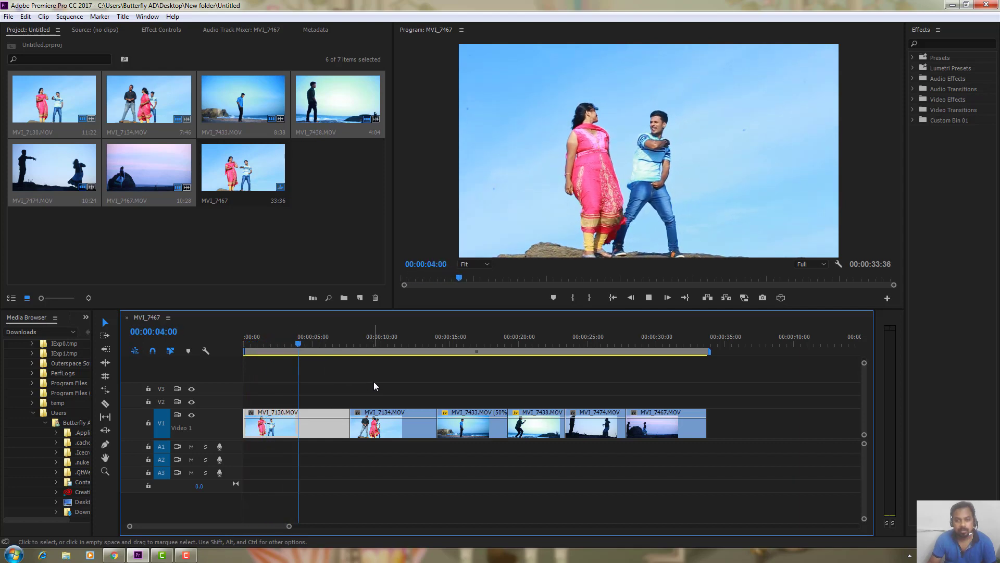
{"action": "left_click", "coordinate": [344, 342]}
{"action": "key", "text": "space"}
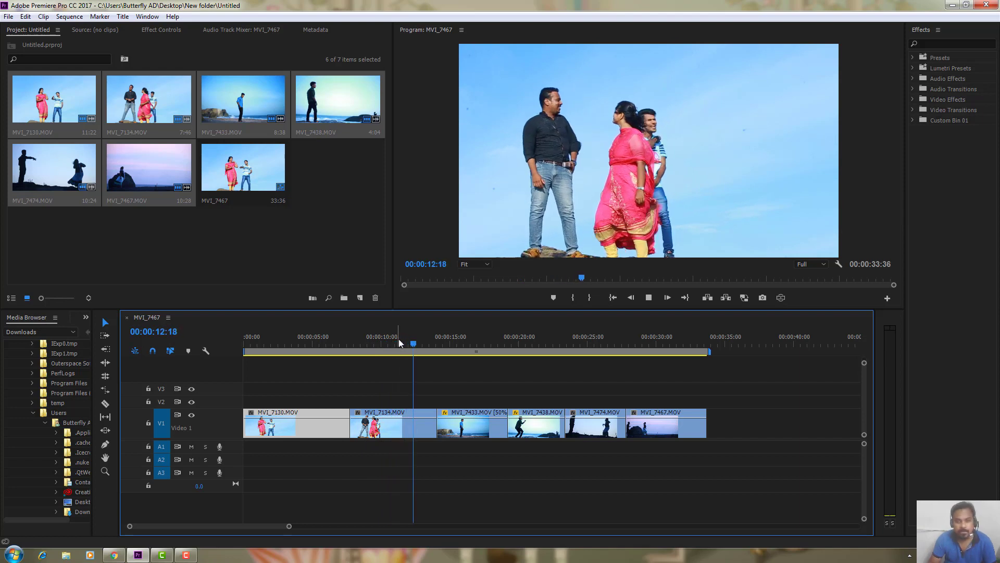
{"action": "left_click", "coordinate": [444, 344]}
{"action": "key", "text": "space"}
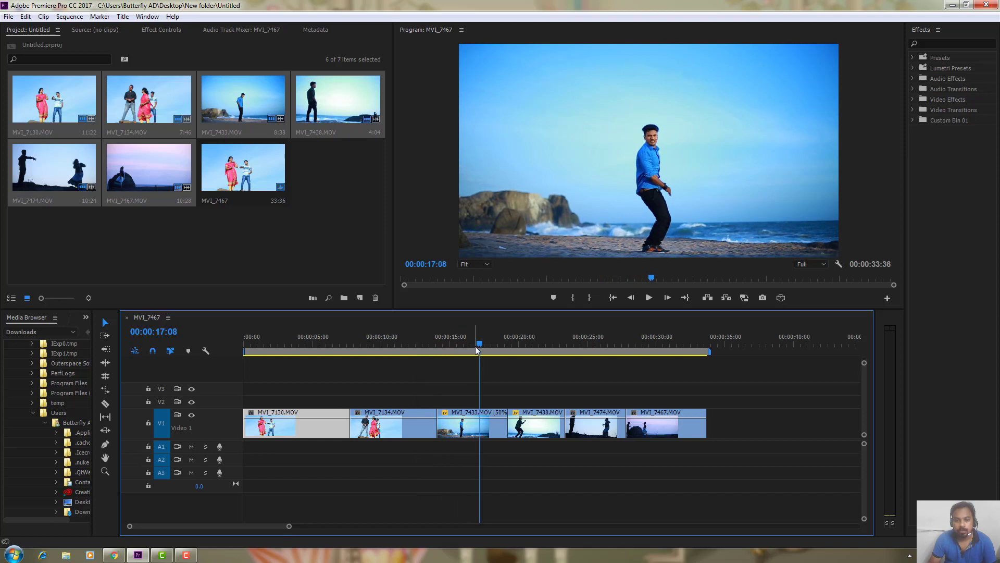
Preview the MVI_7474 silhouette and MVI_7467 sunset clips, then return to about 1 second
{"action": "left_click", "coordinate": [517, 348]}
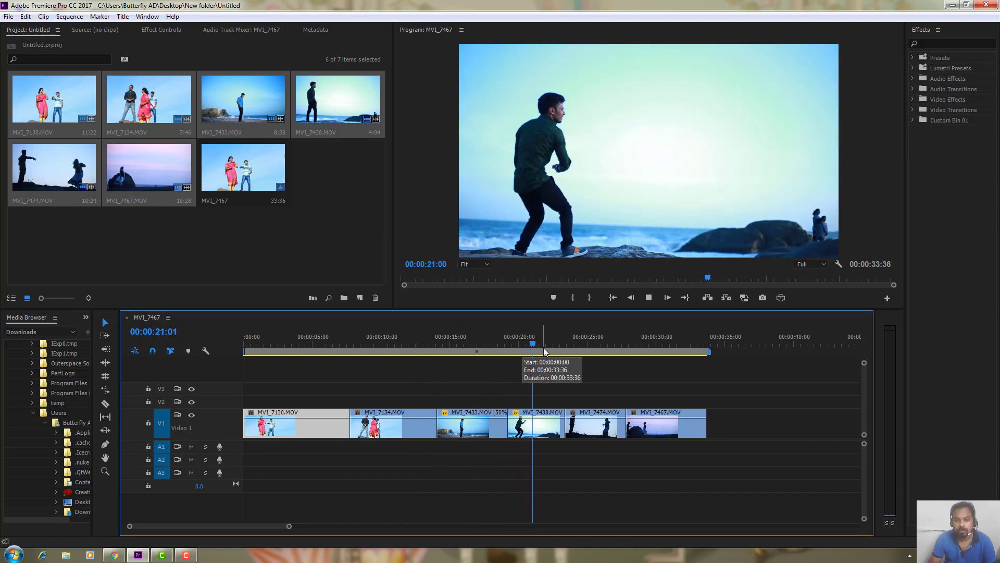
{"action": "left_click_drag", "start_coordinate": [579, 349], "coordinate": [573, 348]}
{"action": "key", "text": "space"}
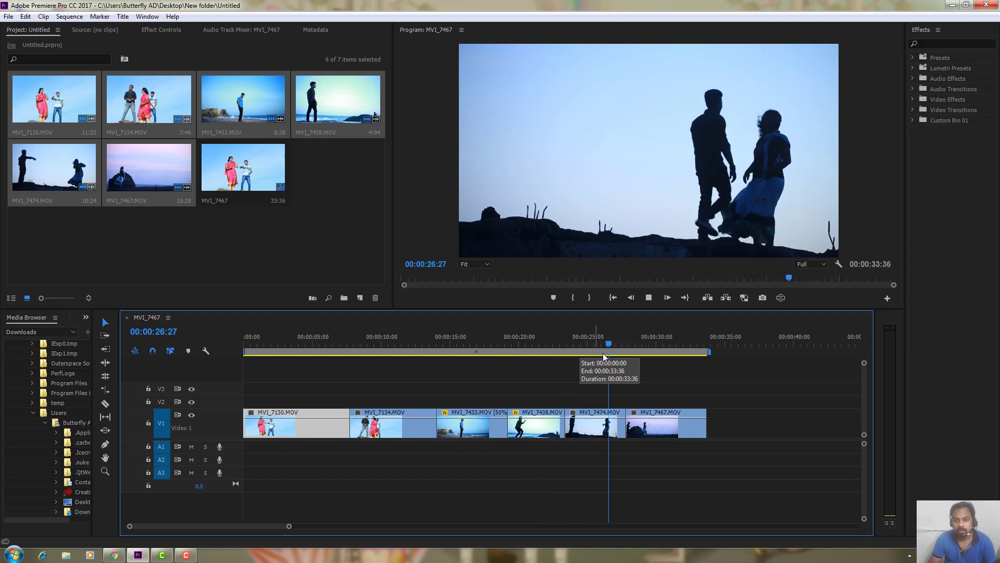
{"action": "left_click", "coordinate": [631, 344]}
{"action": "left_click_drag", "start_coordinate": [632, 343], "coordinate": [673, 349]}
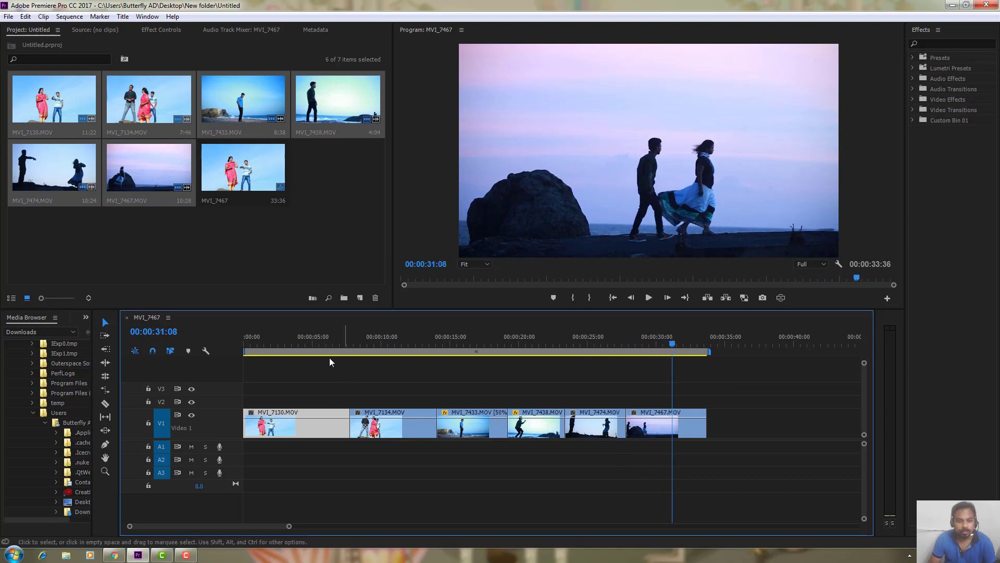
{"action": "left_click", "coordinate": [270, 344]}
{"action": "left_click_drag", "start_coordinate": [270, 343], "coordinate": [263, 345]}
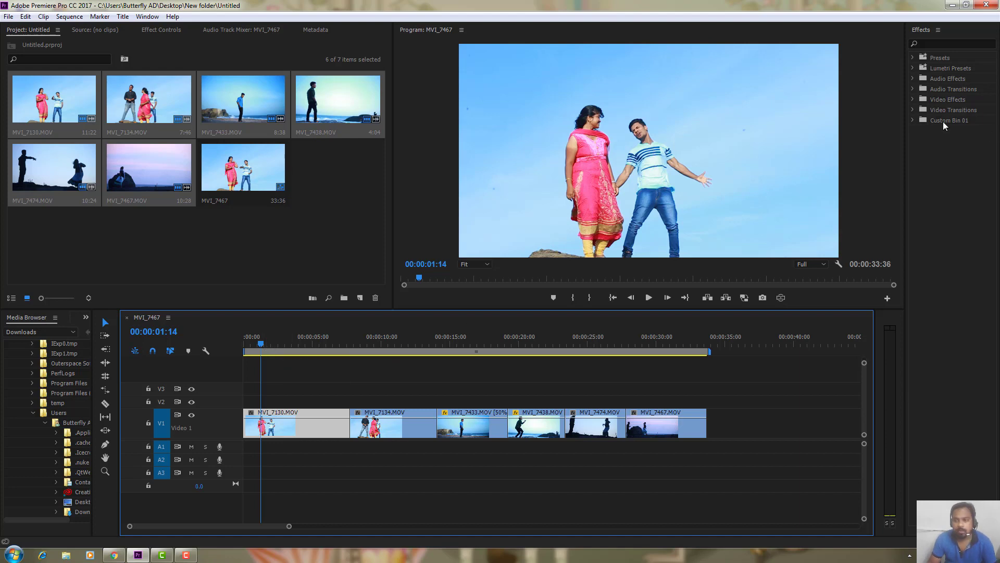
Search the Effects panel for 'echo' and drag the Echo effect onto MVI_7130
{"action": "left_click_drag", "start_coordinate": [260, 343], "coordinate": [255, 344]}
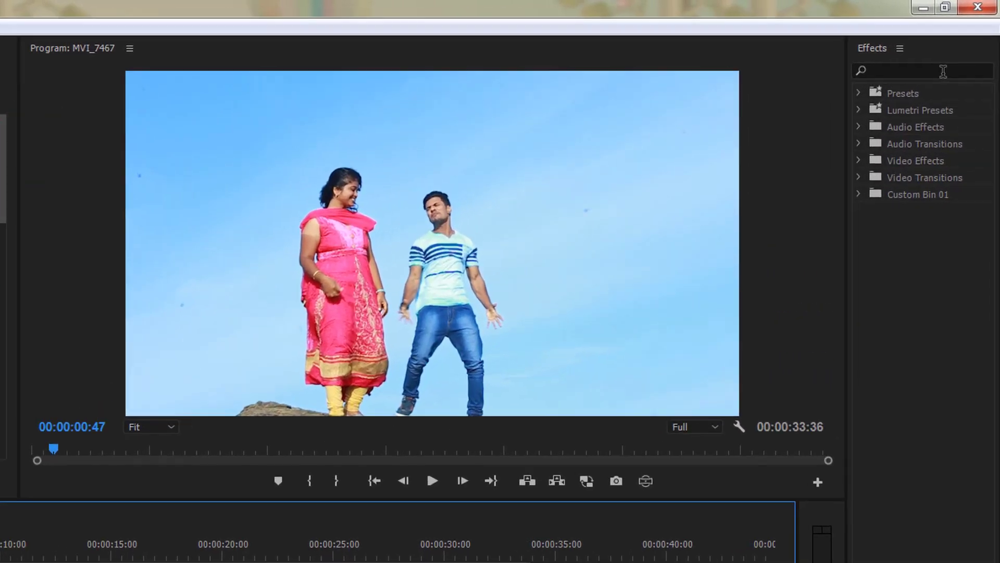
{"action": "left_click", "coordinate": [966, 44]}
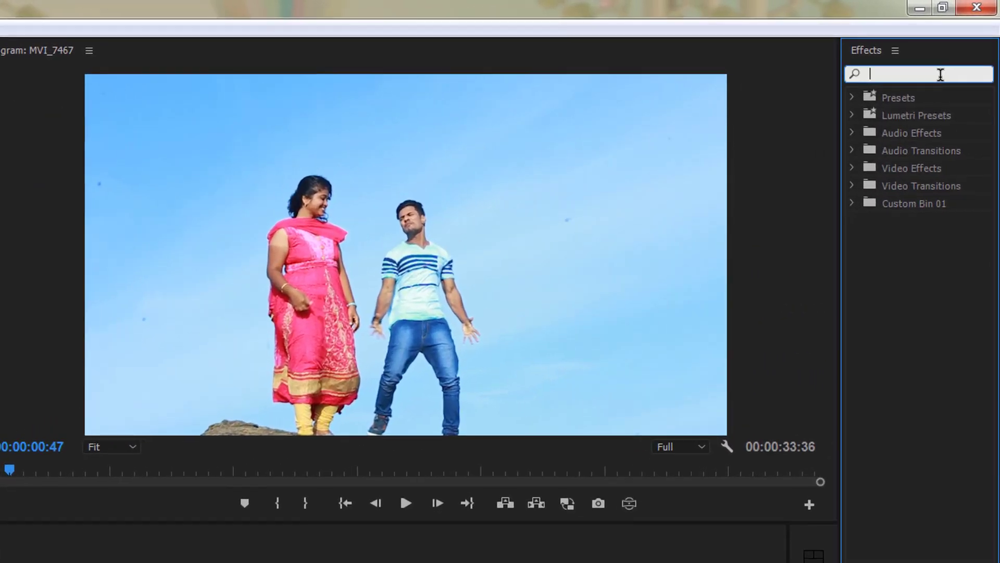
{"action": "type", "text": "ec"}
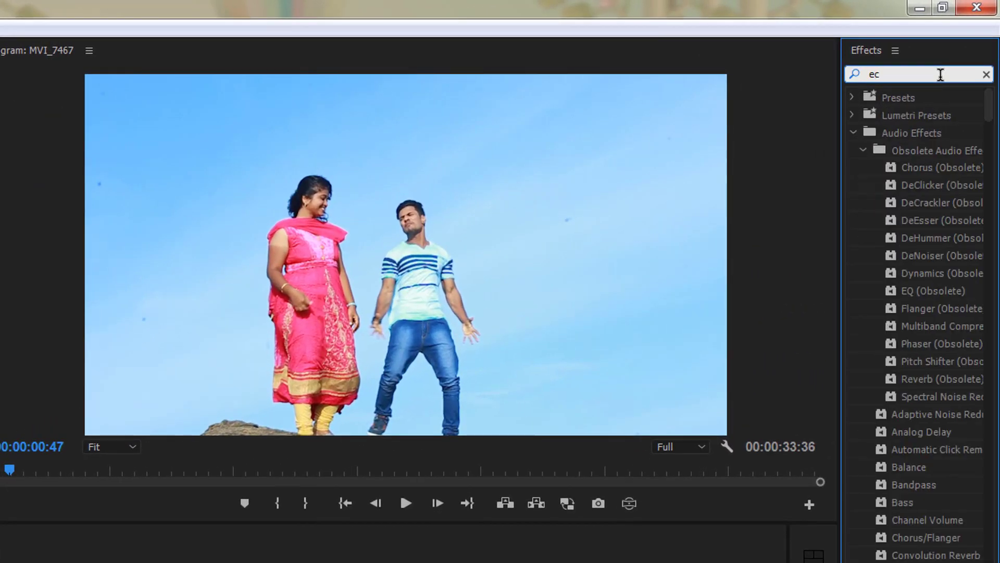
{"action": "type", "text": "ho"}
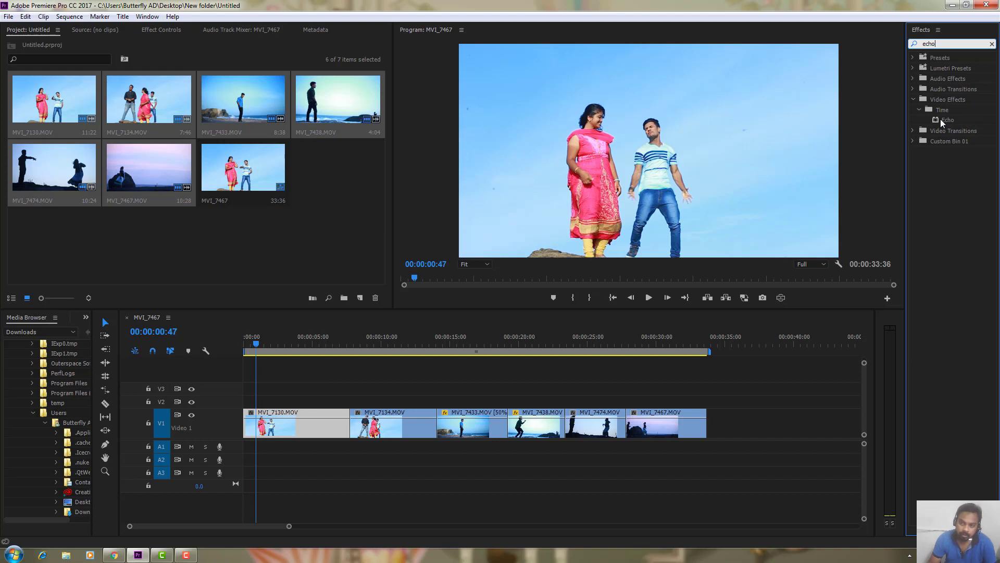
{"action": "mouse_move", "coordinate": [939, 119]}
{"action": "left_mouse_down"}
{"action": "mouse_move", "coordinate": [443, 181]}
{"action": "mouse_move", "coordinate": [293, 414]}
{"action": "left_mouse_up"}
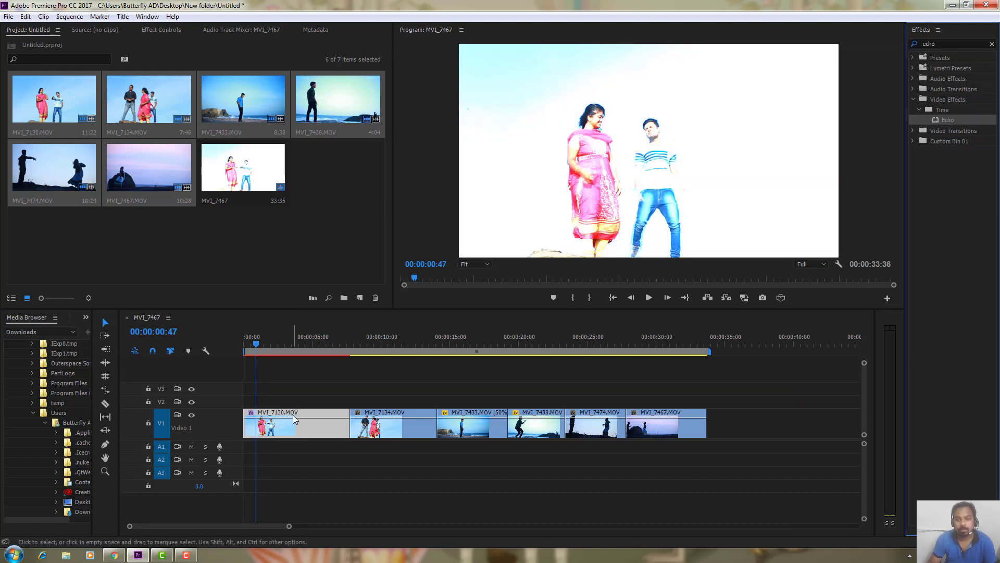
Show MVI_7130's Echo in Effect Controls with Motion and Opacity collapsed and the operator list open
{"action": "left_click_drag", "start_coordinate": [262, 339], "coordinate": [300, 348]}
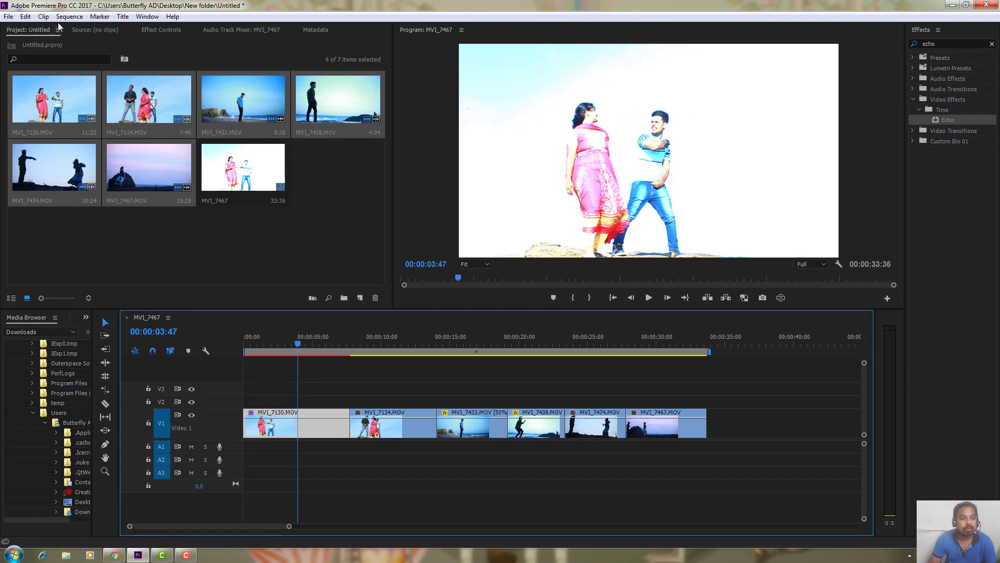
{"action": "left_click", "coordinate": [170, 30]}
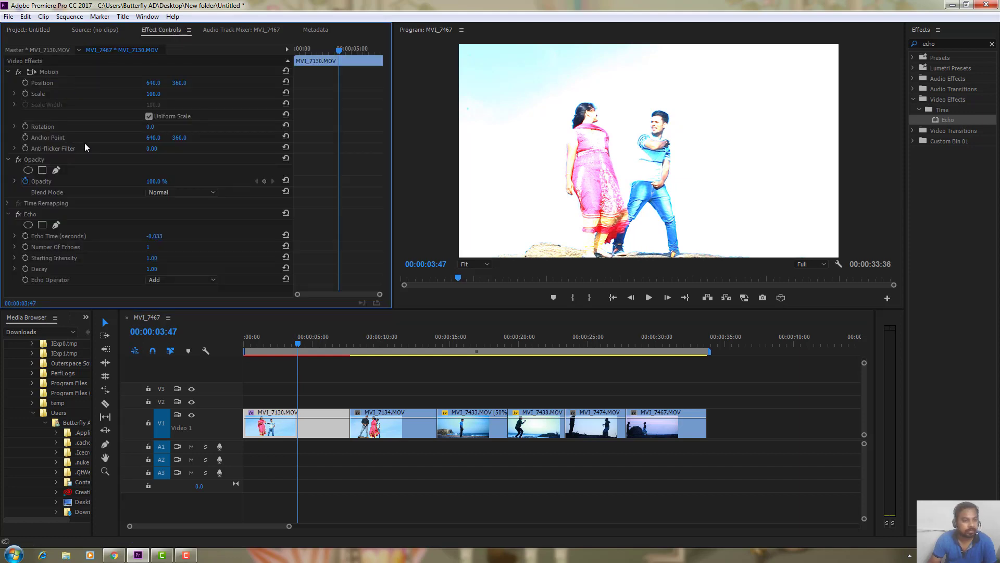
{"action": "left_click", "coordinate": [7, 72]}
{"action": "left_click", "coordinate": [8, 83]}
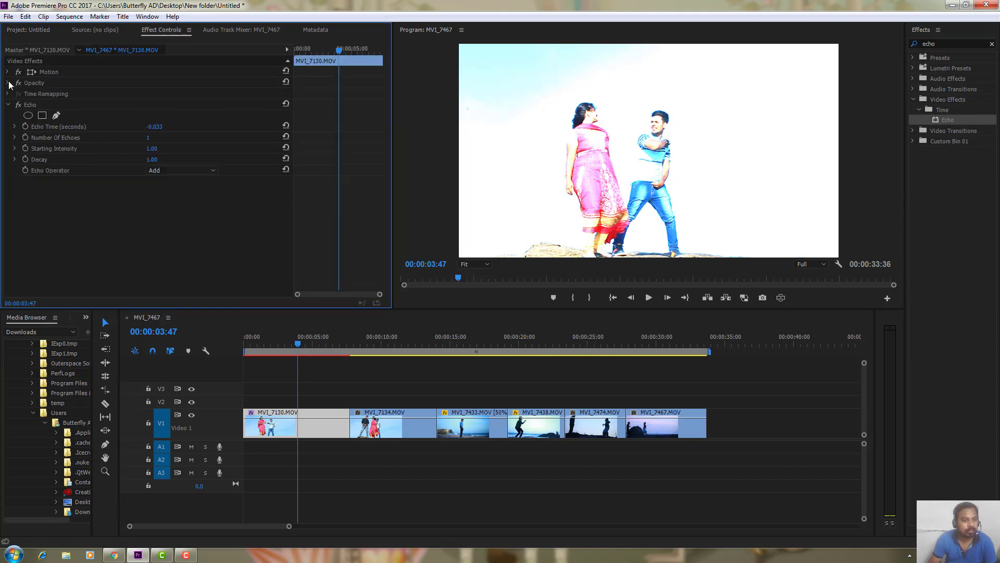
{"action": "left_click", "coordinate": [30, 105]}
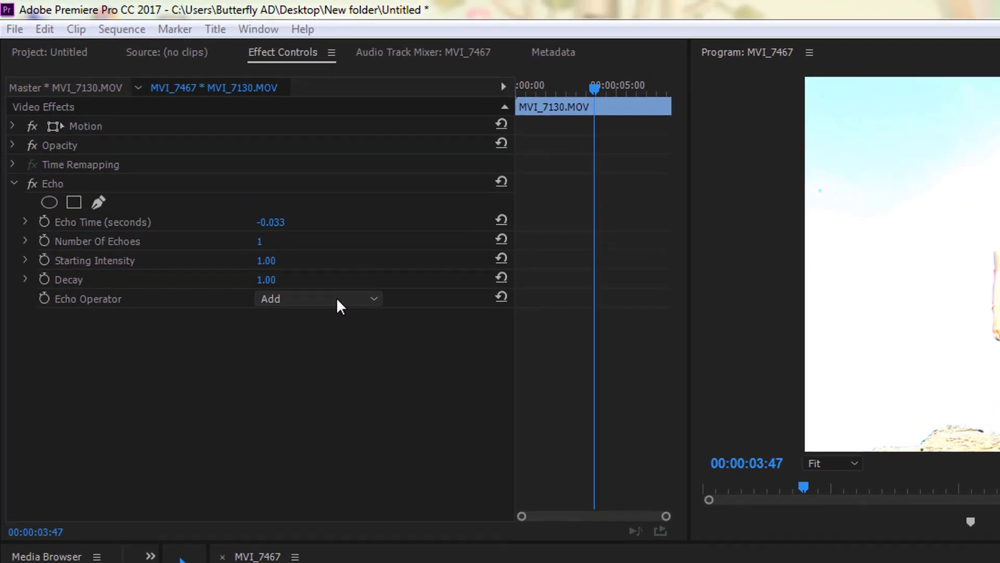
{"action": "left_click", "coordinate": [193, 171]}
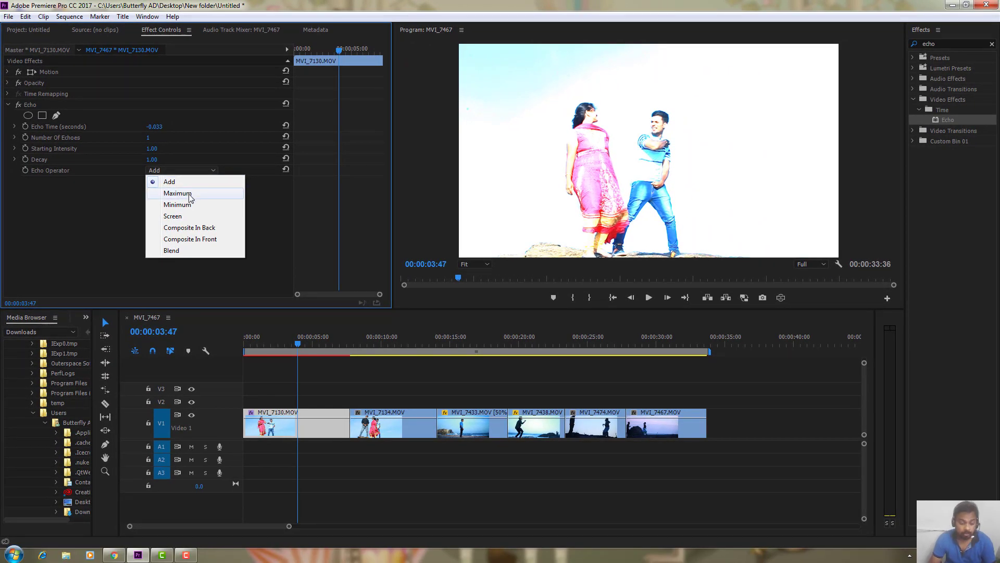
Compare the Maximum and Minimum echo operators on MVI_7130, leaving it on Minimum
{"action": "left_click", "coordinate": [178, 193]}
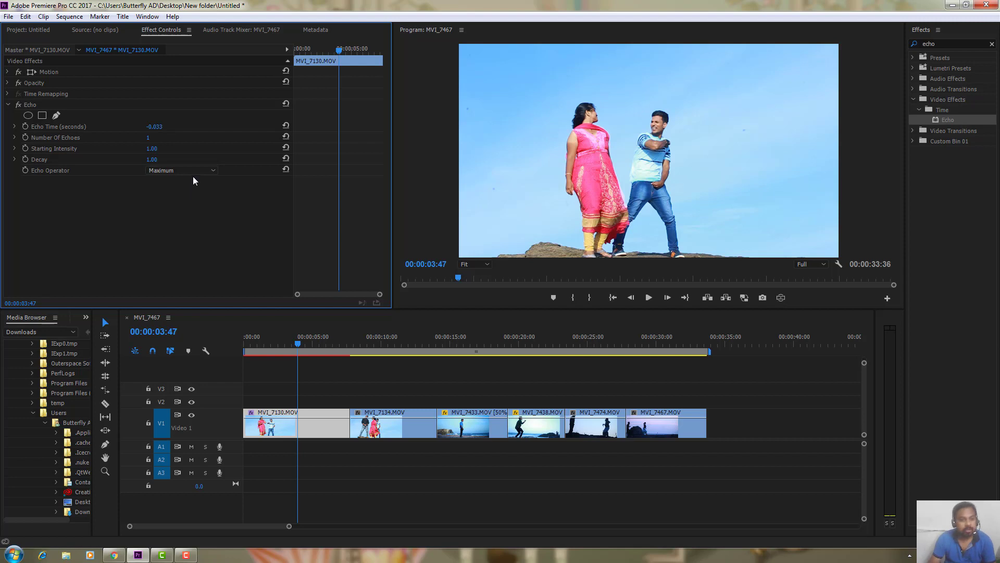
{"action": "left_click", "coordinate": [192, 171]}
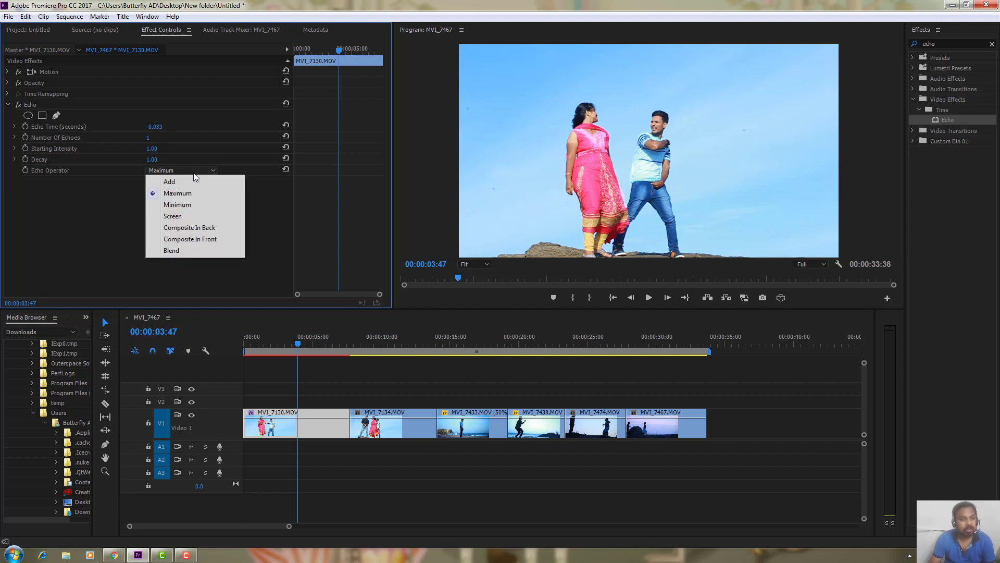
{"action": "left_click", "coordinate": [177, 205]}
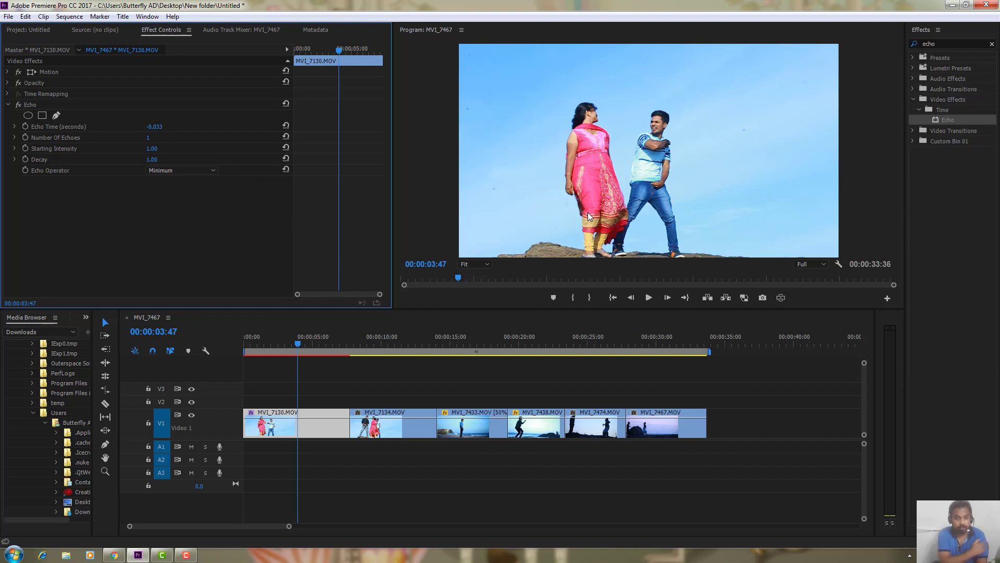
{"action": "left_click", "coordinate": [200, 170]}
{"action": "left_click", "coordinate": [188, 191]}
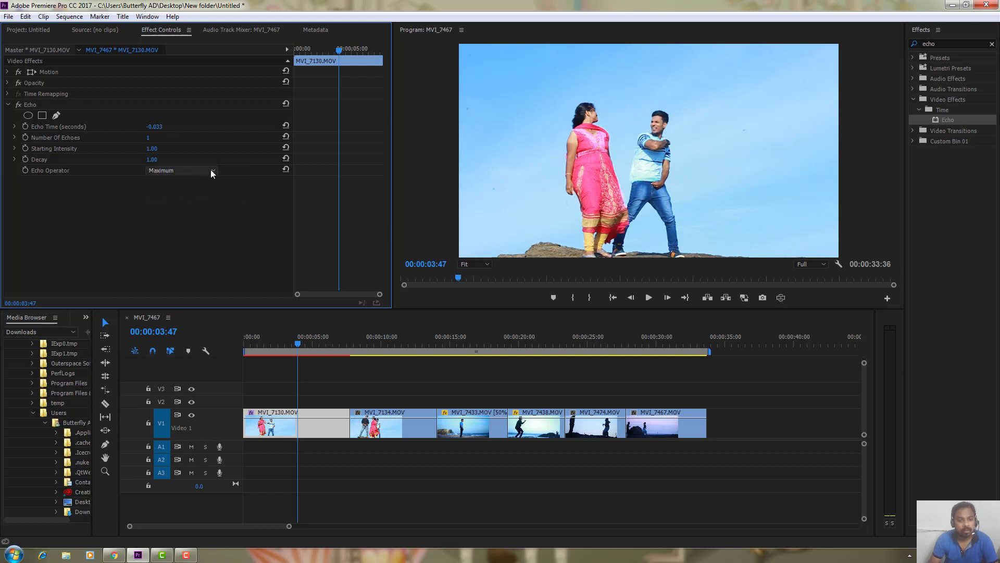
{"action": "left_click", "coordinate": [210, 170]}
{"action": "left_click", "coordinate": [191, 204]}
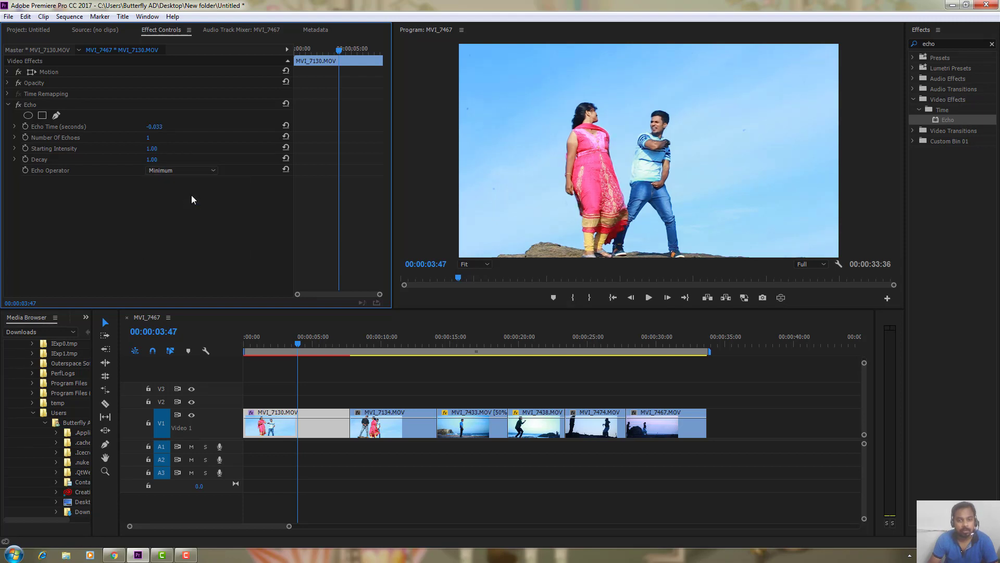
{"action": "left_click", "coordinate": [201, 170]}
{"action": "left_click", "coordinate": [179, 205]}
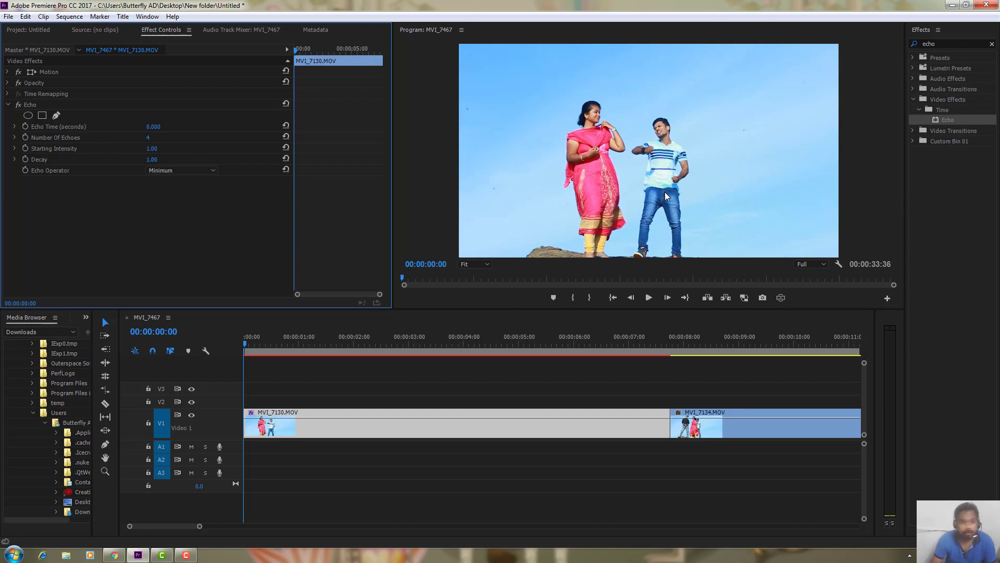
Set Number Of Echoes to 1 and Echo Time to 0.100, then scrub to preview
{"action": "left_click", "coordinate": [148, 138]}
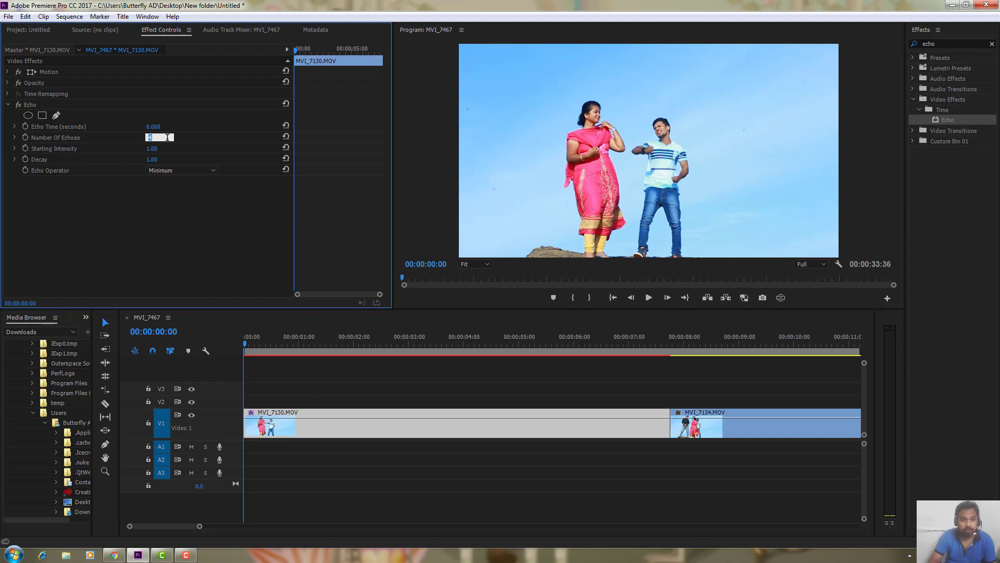
{"action": "type", "text": "1"}
{"action": "key", "text": "Return"}
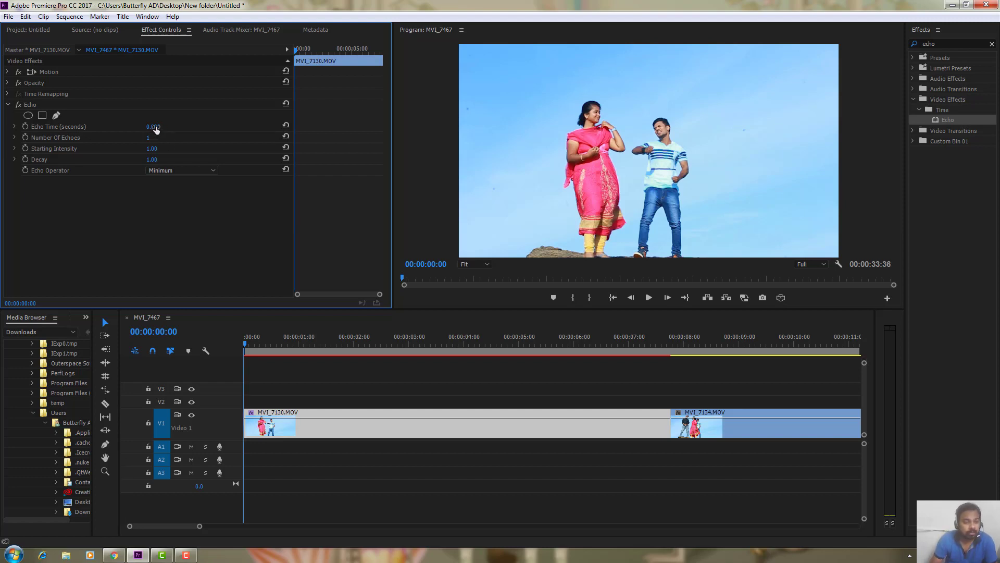
{"action": "left_click", "coordinate": [154, 126]}
{"action": "left_click_drag", "start_coordinate": [174, 129], "coordinate": [156, 126]}
{"action": "type", "text": "0.100"}
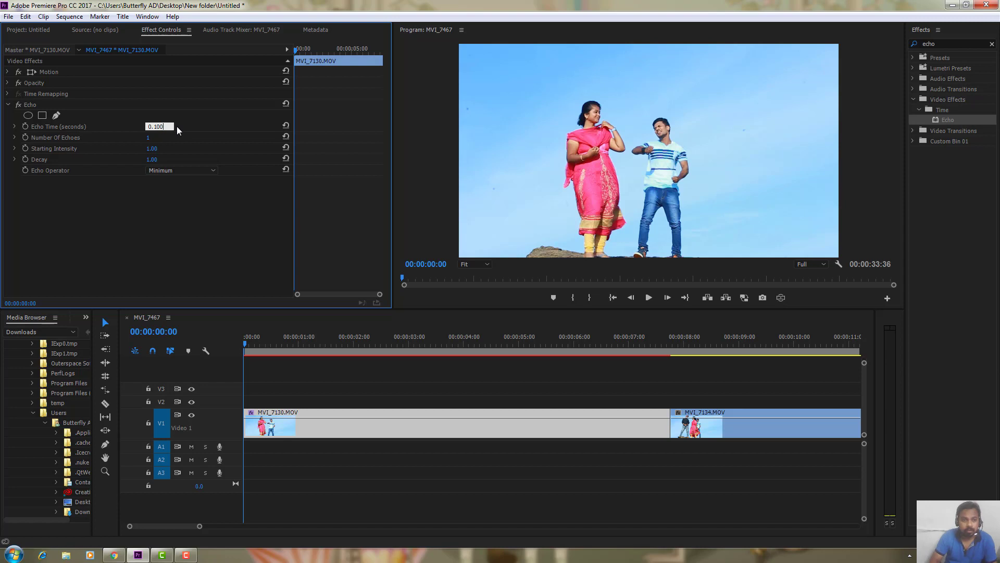
{"action": "key", "text": "Return"}
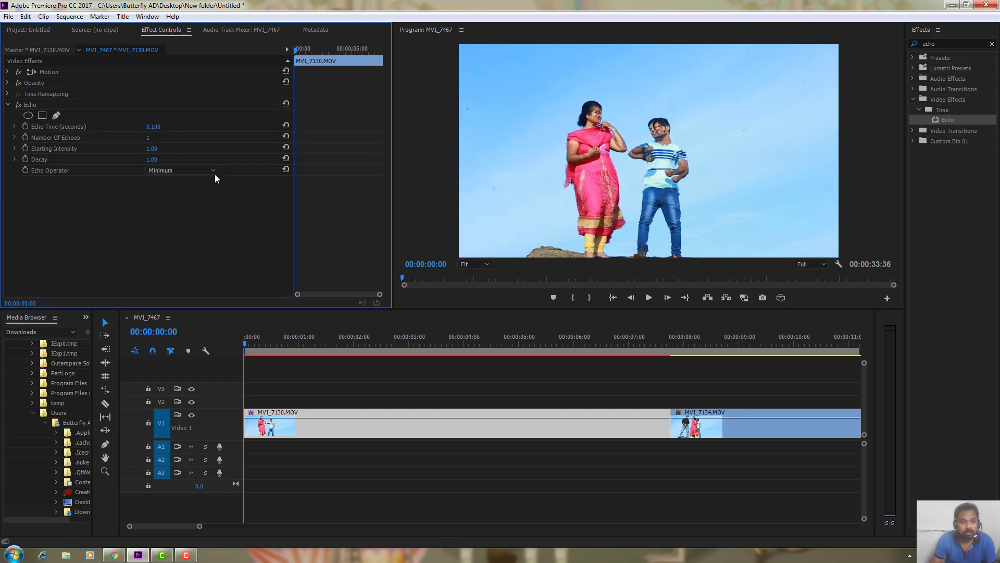
{"action": "left_click_drag", "start_coordinate": [259, 341], "coordinate": [297, 348]}
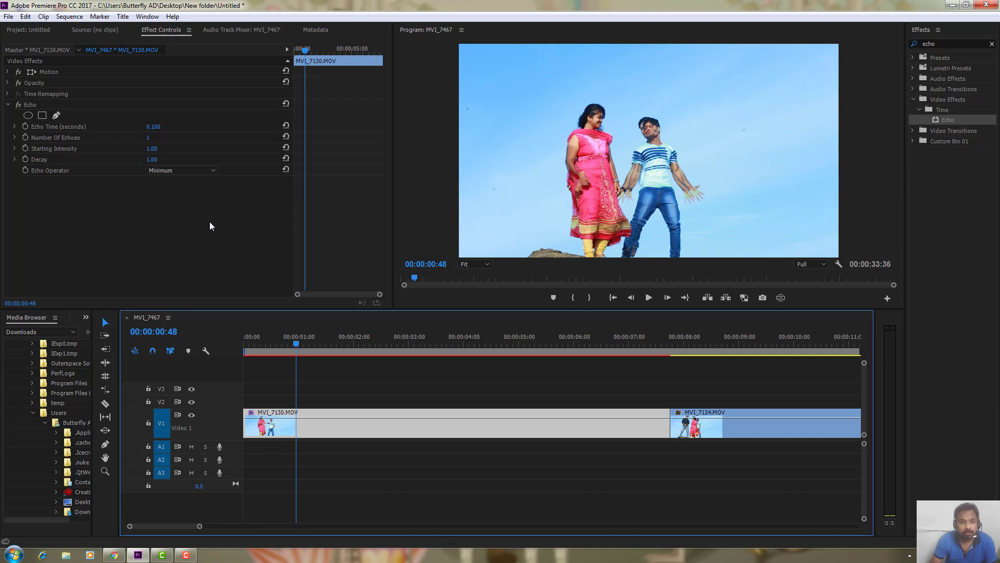
Raise Number Of Echoes to 2 and play back to preview the echo trails
{"action": "left_click", "coordinate": [150, 138]}
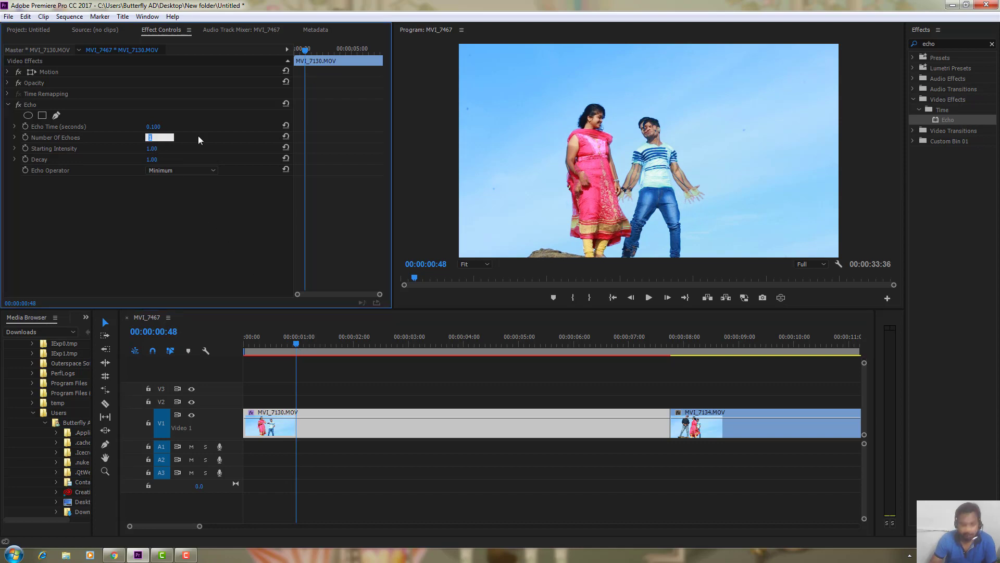
{"action": "type", "text": "2"}
{"action": "key", "text": "Return"}
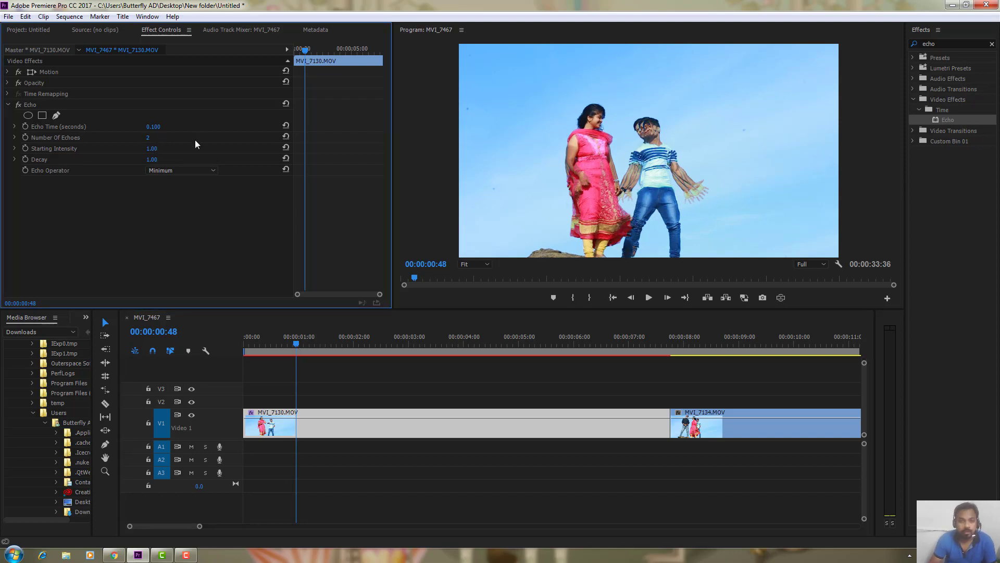
{"action": "left_click", "coordinate": [298, 344]}
{"action": "key", "text": "space"}
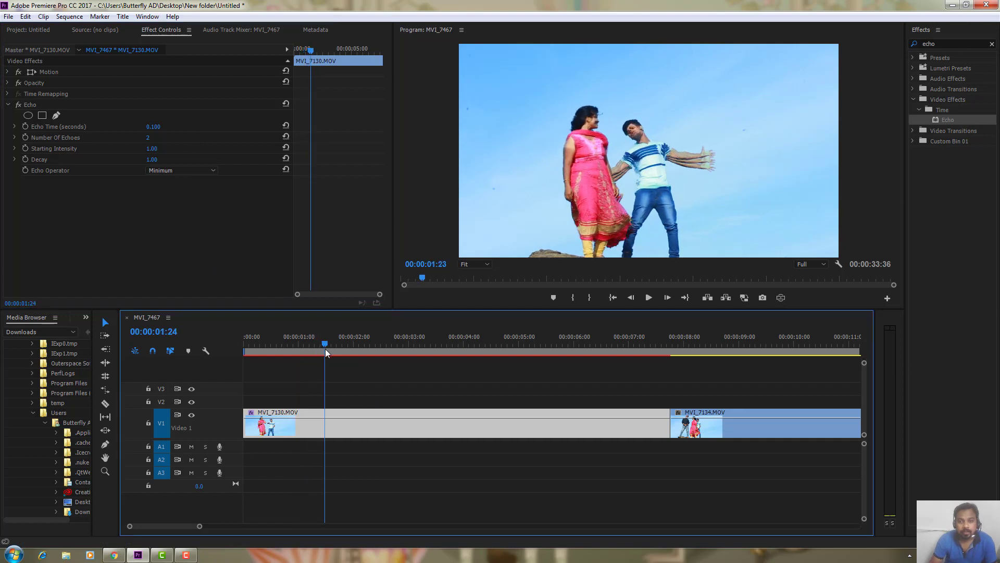
{"action": "mouse_move", "coordinate": [320, 355]}
{"action": "left_mouse_down"}
{"action": "mouse_move", "coordinate": [253, 360]}
{"action": "mouse_move", "coordinate": [282, 361]}
{"action": "left_mouse_up"}
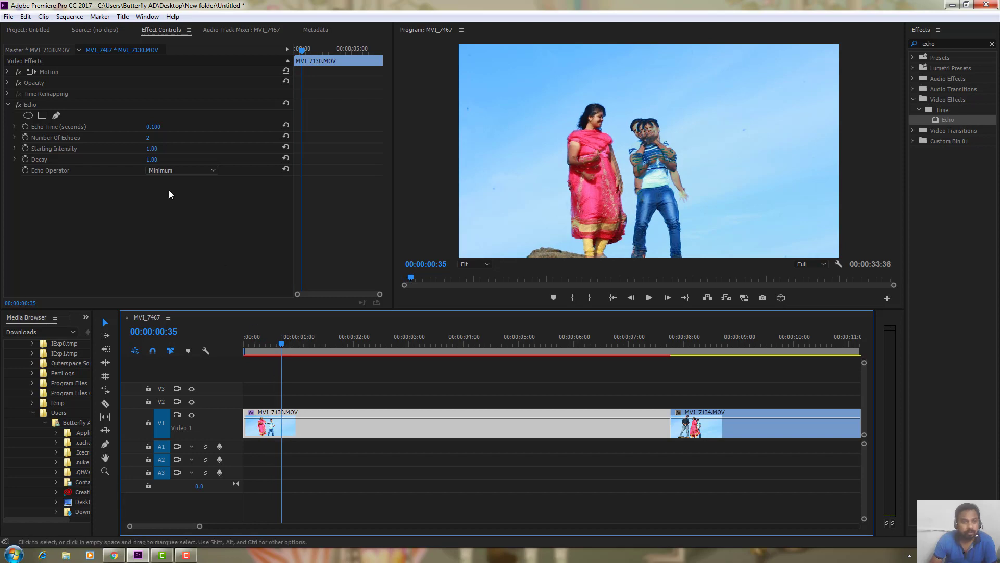
Reset Echo Time to 0.000 to remove the ghost image
{"action": "left_click", "coordinate": [158, 126]}
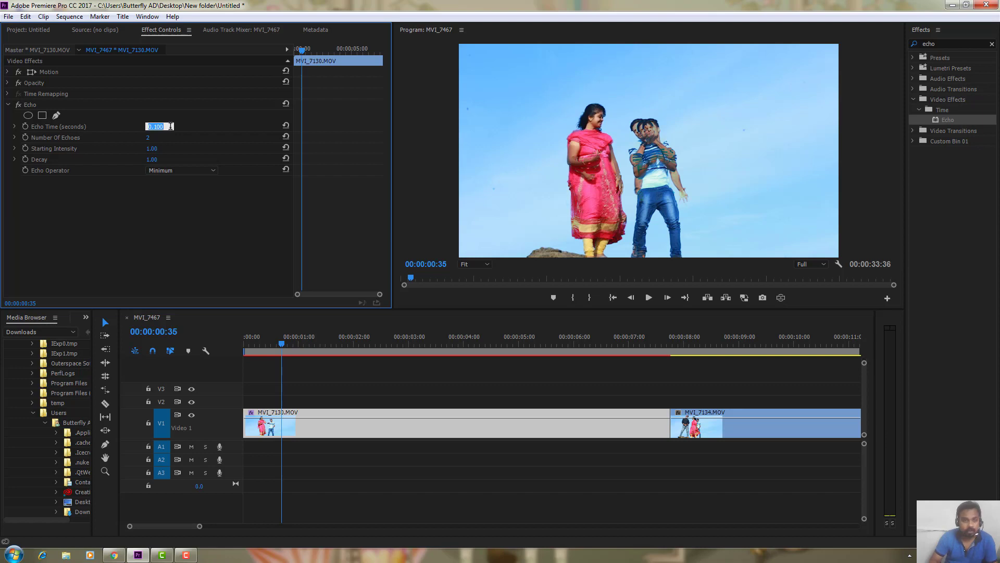
{"action": "type", "text": "0"}
{"action": "key", "text": "Escape"}
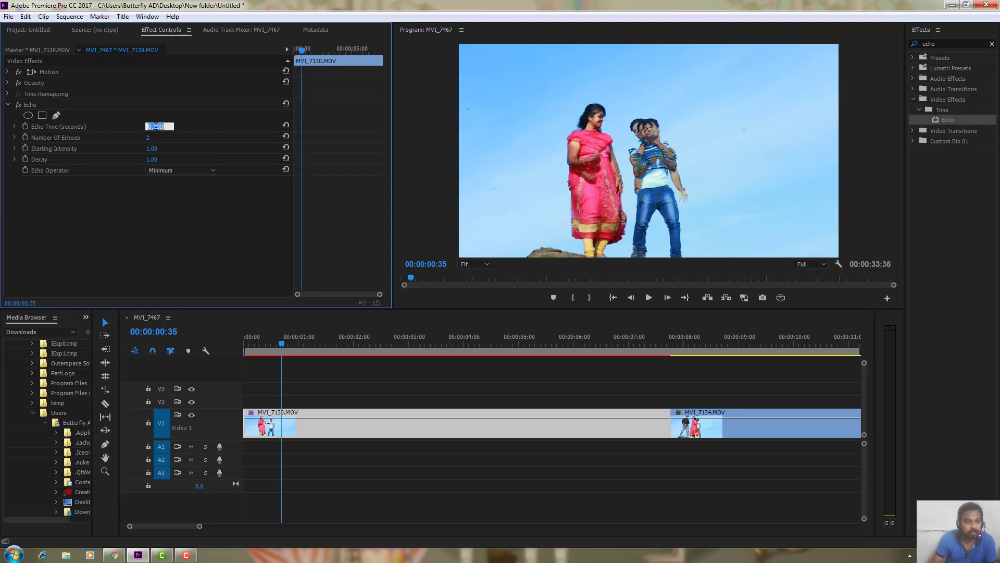
{"action": "right_click", "coordinate": [155, 127]}
{"action": "left_click", "coordinate": [185, 161]}
{"action": "left_click", "coordinate": [170, 126]}
{"action": "type", "text": "0"}
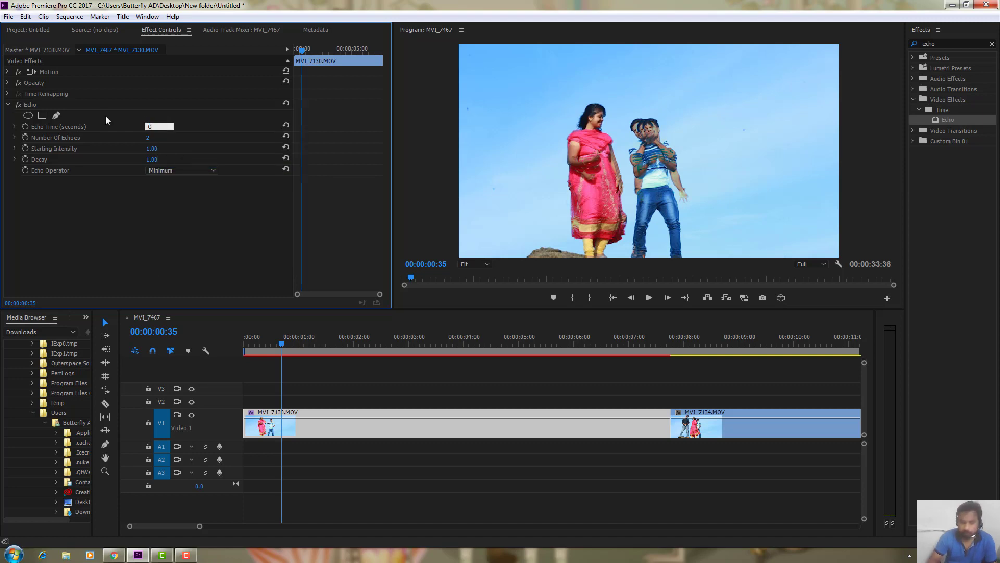
{"action": "key", "text": "Return"}
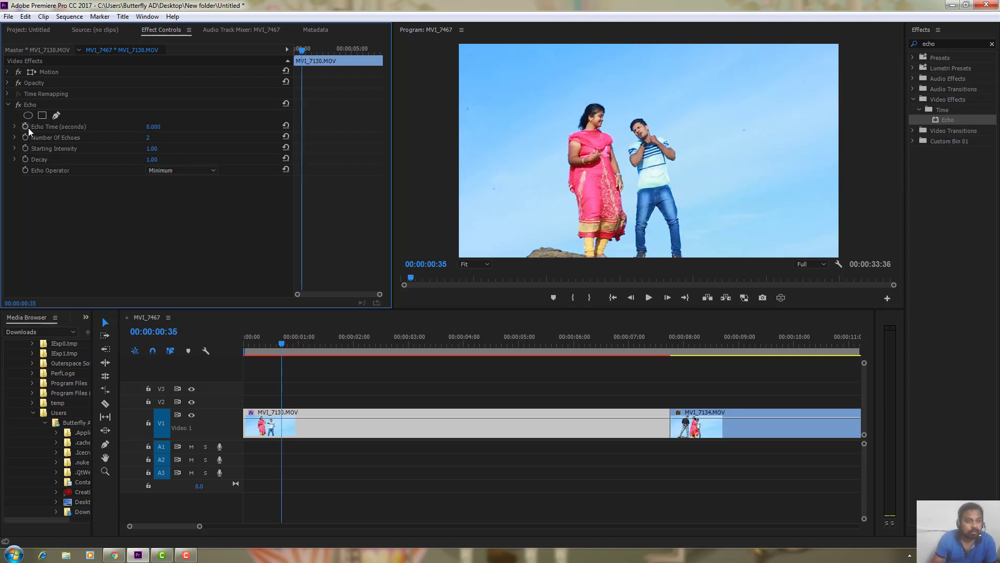
Keyframe Echo Time at 0.000, then at 0.100 at 00:00:02:35
{"action": "left_click", "coordinate": [26, 128]}
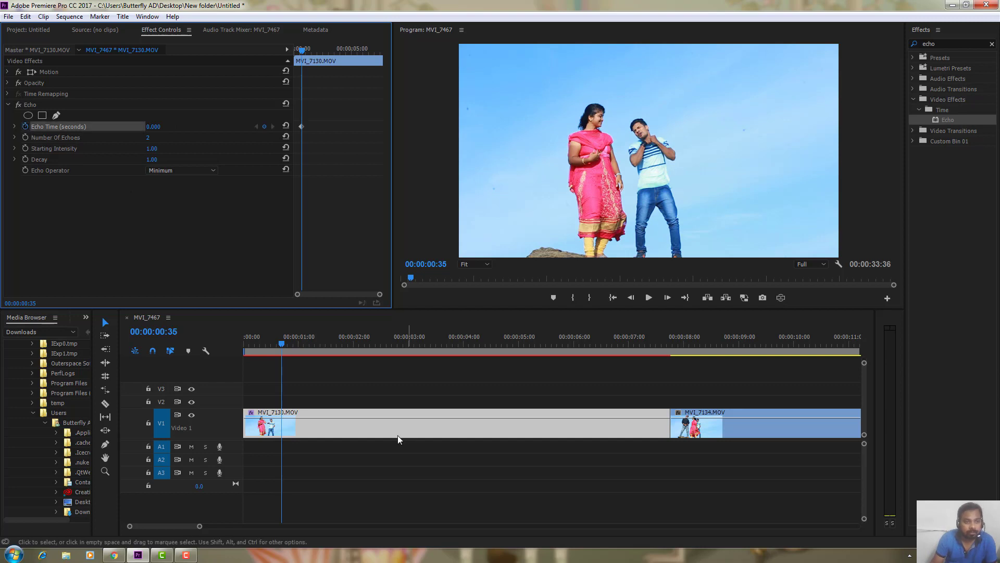
{"action": "left_click", "coordinate": [286, 342]}
{"action": "mouse_move", "coordinate": [286, 343]}
{"action": "left_mouse_down"}
{"action": "mouse_move", "coordinate": [376, 342]}
{"action": "mouse_move", "coordinate": [392, 358]}
{"action": "left_mouse_up"}
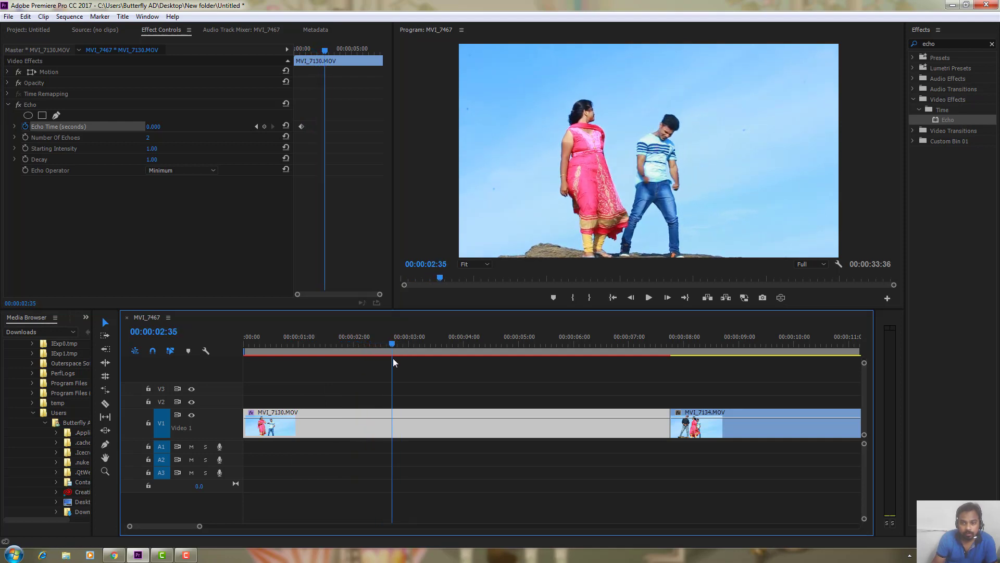
{"action": "left_click", "coordinate": [152, 127]}
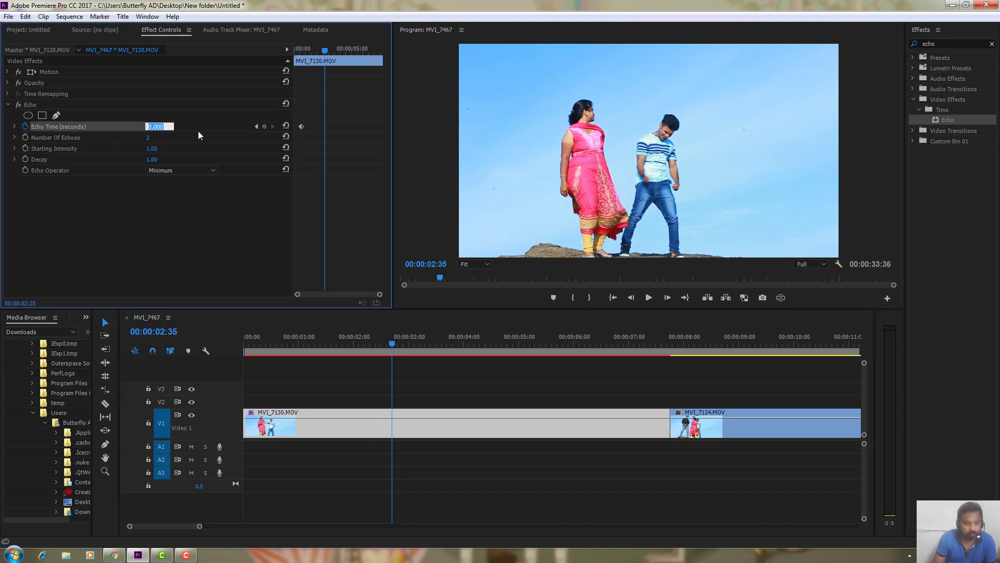
{"action": "type", "text": "0.100"}
{"action": "key", "text": "Return"}
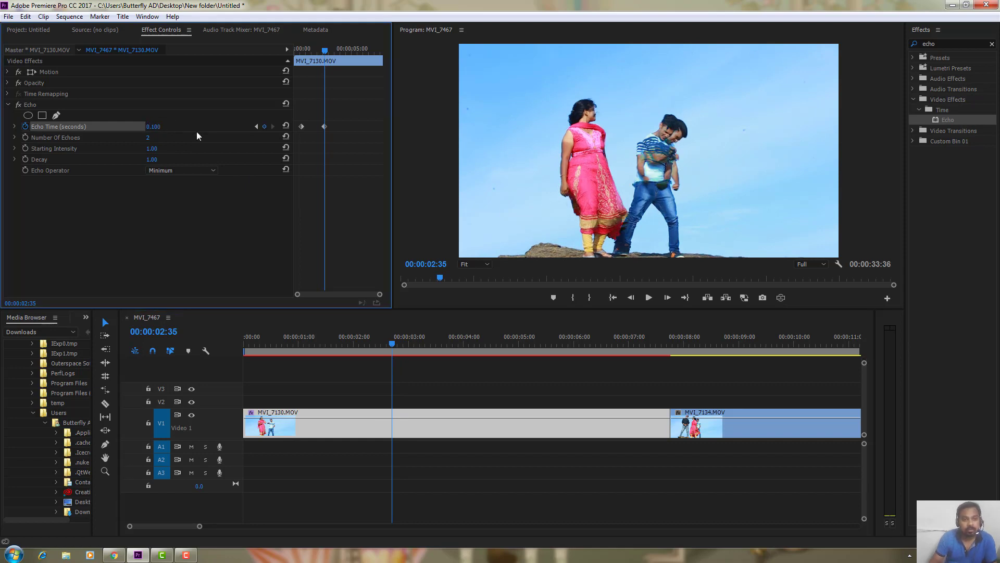
Deselect the clip and play the sequence from the start to check the echo ramp
{"action": "left_click", "coordinate": [423, 389]}
{"action": "mouse_move", "coordinate": [397, 342]}
{"action": "left_mouse_down"}
{"action": "mouse_move", "coordinate": [424, 346]}
{"action": "mouse_move", "coordinate": [290, 346]}
{"action": "left_mouse_up"}
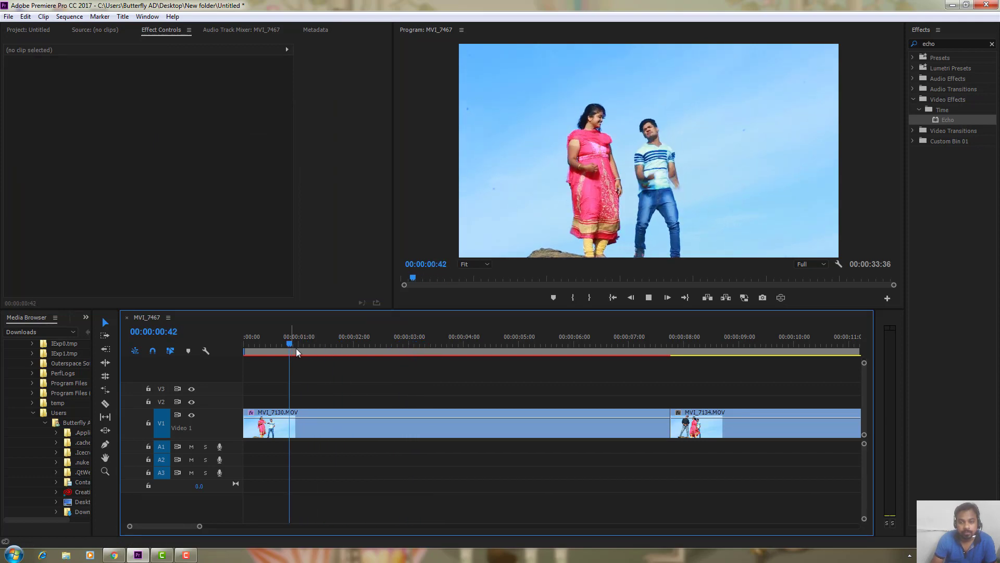
{"action": "key", "text": "space"}
{"action": "key", "text": "space"}
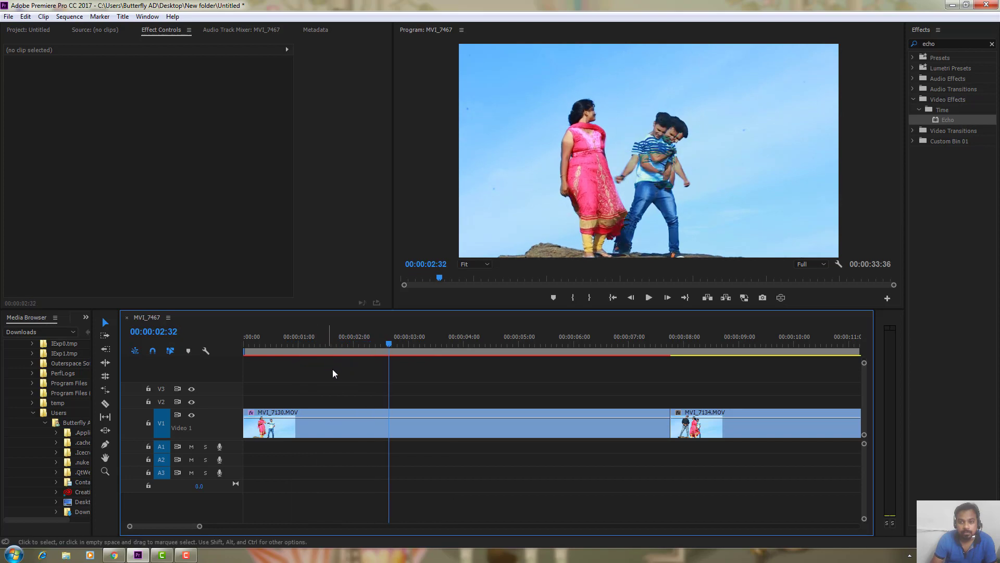
{"action": "left_click_drag", "start_coordinate": [352, 344], "coordinate": [209, 330]}
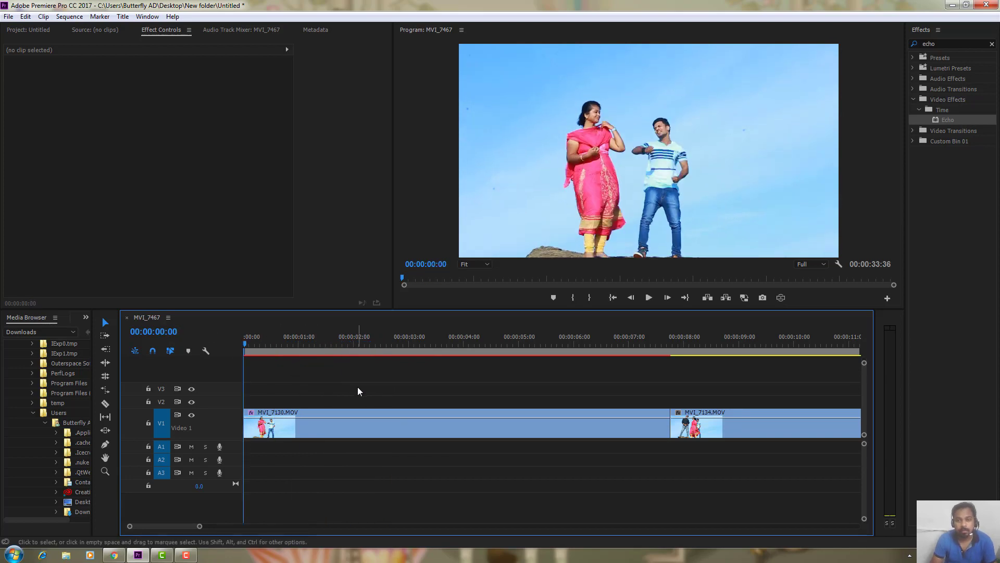
{"action": "key", "text": "space"}
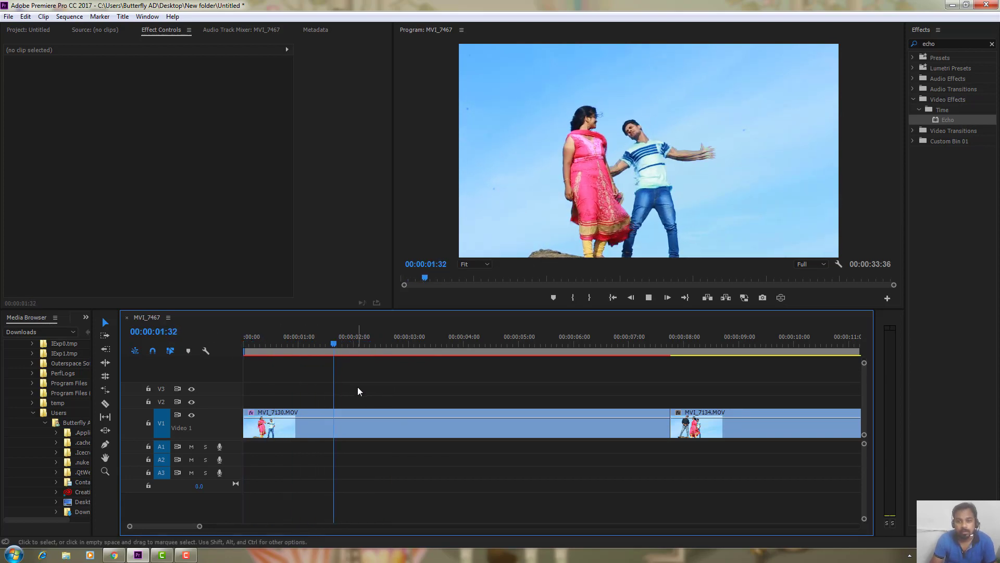
{"action": "key", "text": "space"}
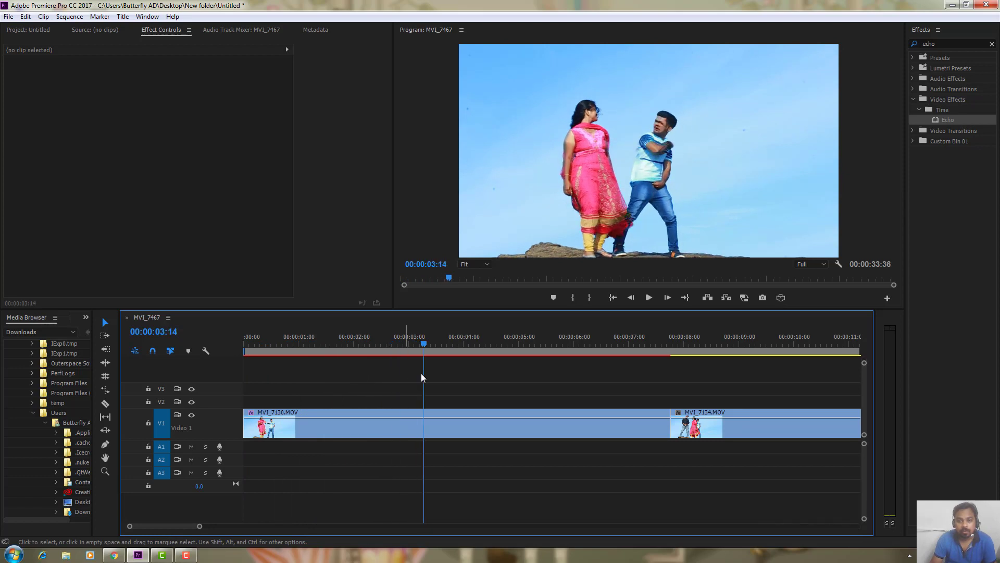
{"action": "mouse_move", "coordinate": [426, 345]}
{"action": "left_mouse_down"}
{"action": "mouse_move", "coordinate": [408, 353]}
{"action": "mouse_move", "coordinate": [401, 339]}
{"action": "left_mouse_up"}
Add a 0.000 Echo Time keyframe at 00:00:03:06 on MVI_7130 and preview from the start
{"action": "left_click", "coordinate": [441, 435]}
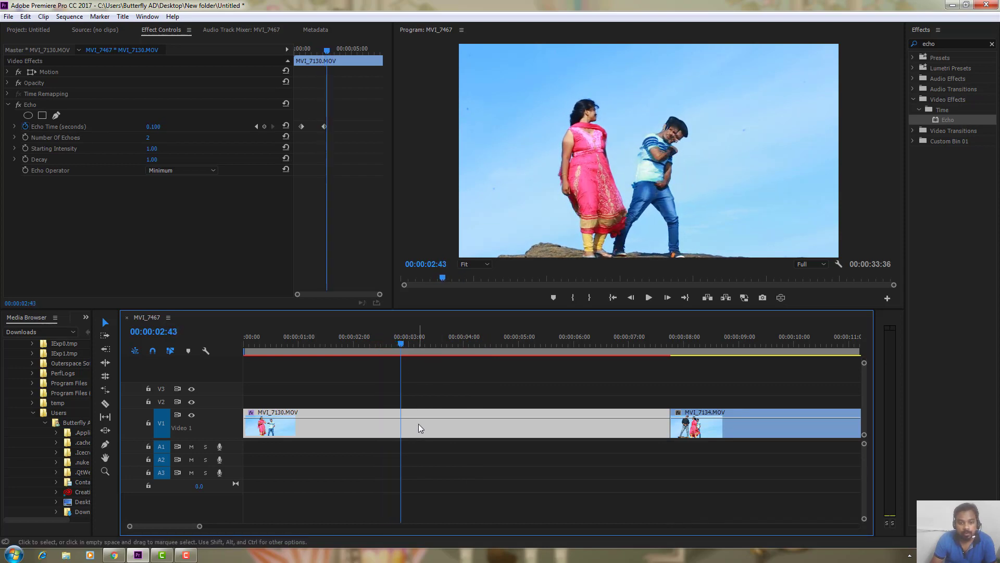
{"action": "left_click", "coordinate": [153, 127]}
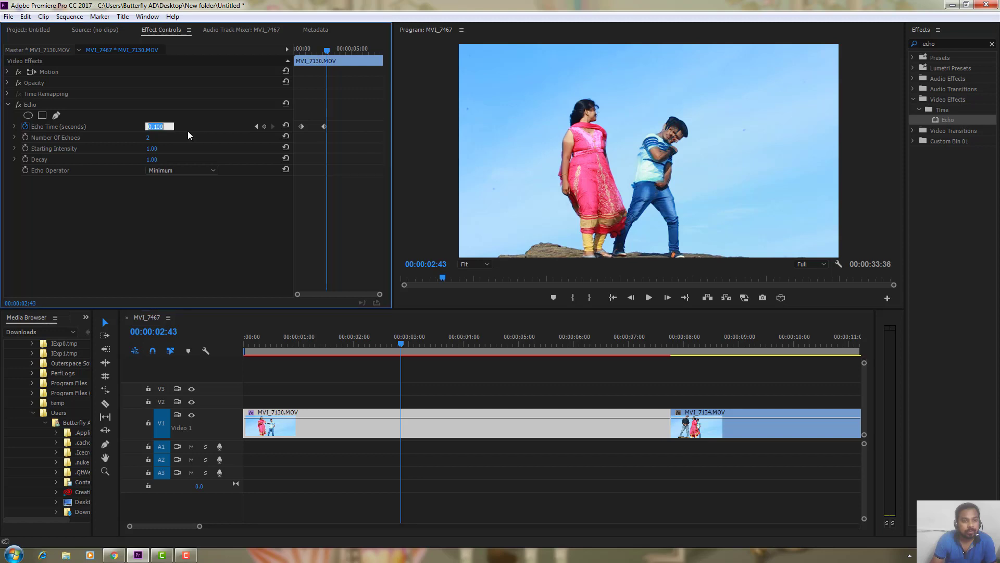
{"action": "left_click", "coordinate": [31, 155]}
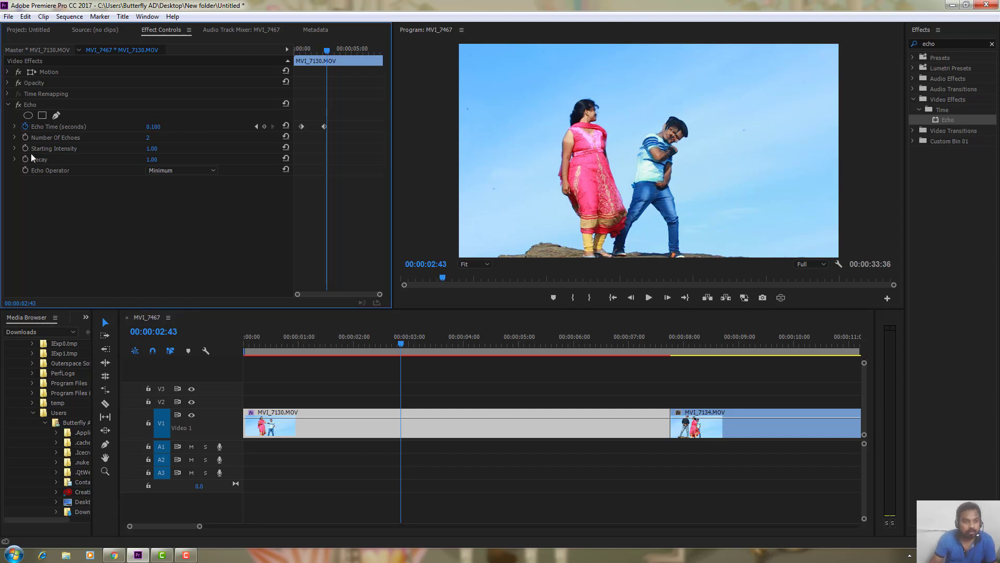
{"action": "left_click", "coordinate": [264, 128]}
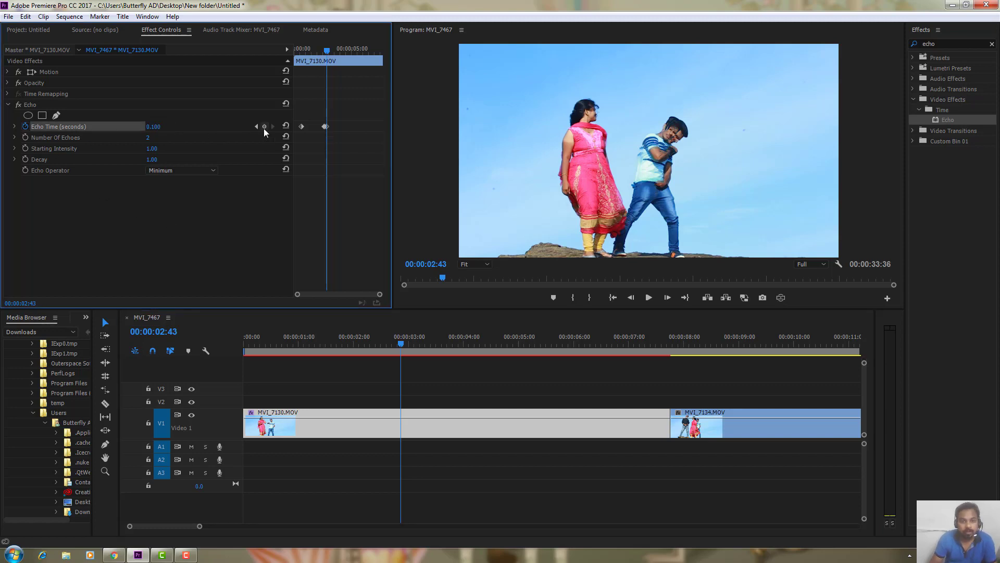
{"action": "left_click_drag", "start_coordinate": [404, 342], "coordinate": [408, 343]}
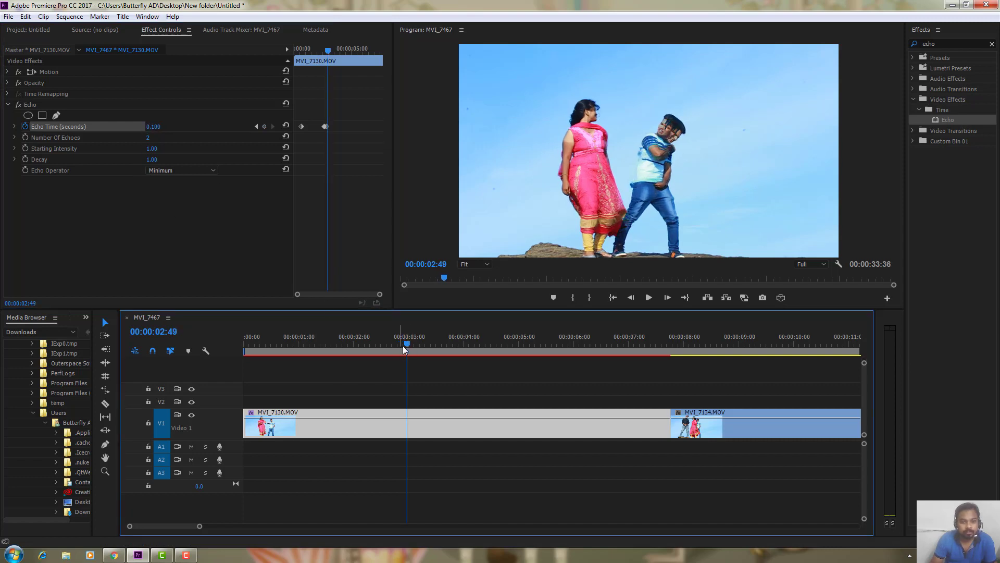
{"action": "left_click_drag", "start_coordinate": [404, 348], "coordinate": [415, 344]}
{"action": "left_click", "coordinate": [155, 126]}
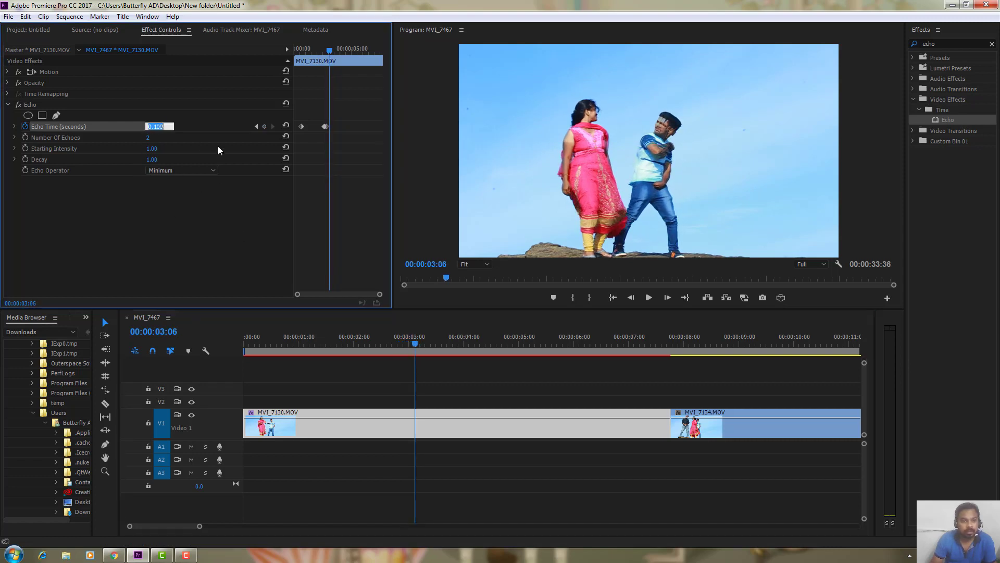
{"action": "type", "text": "0"}
{"action": "key", "text": "Return"}
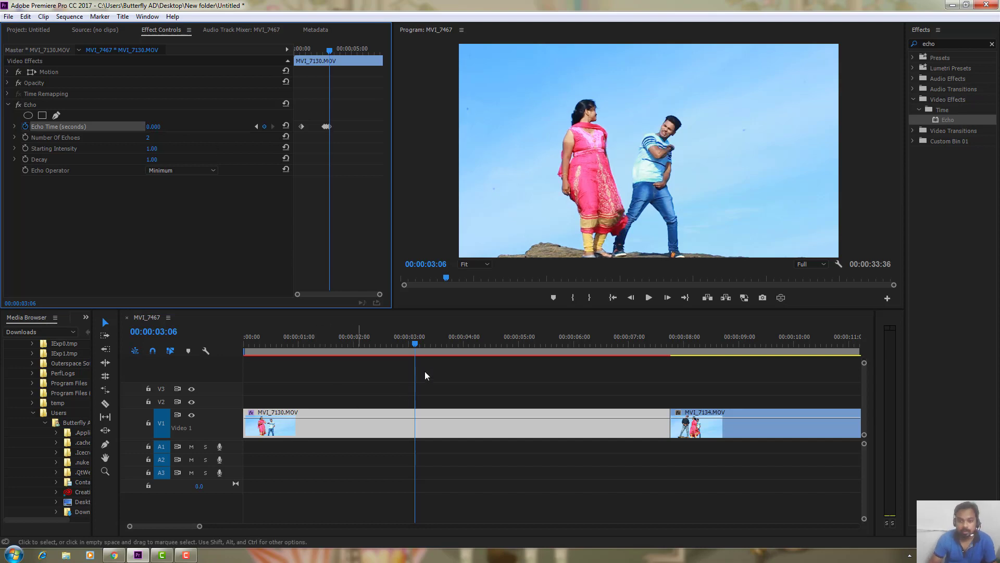
{"action": "left_click_drag", "start_coordinate": [412, 341], "coordinate": [235, 348]}
{"action": "key", "text": "space"}
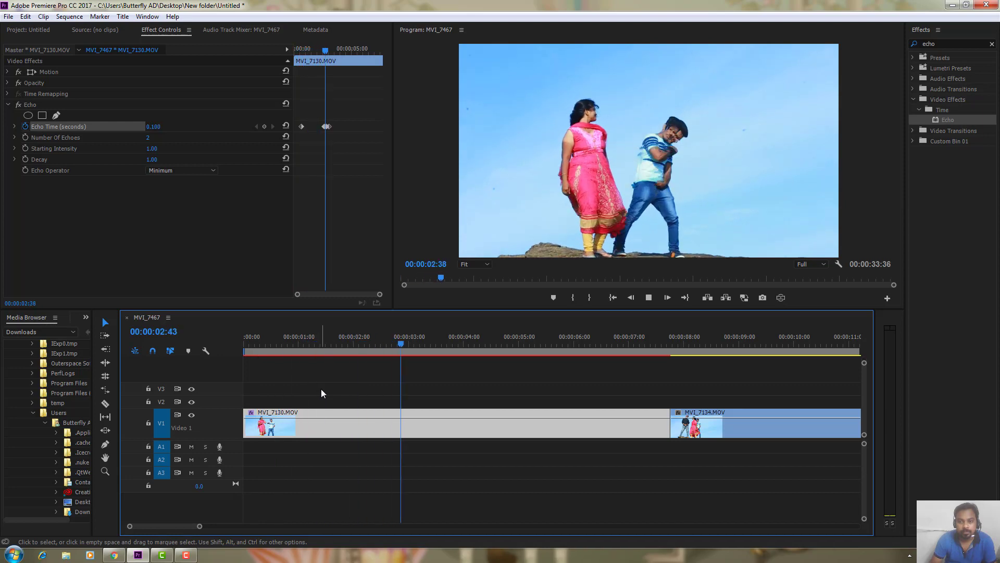
Replay from 0:20, then add a 0.000 Echo Time keyframe at 6:01
{"action": "left_click_drag", "start_coordinate": [424, 348], "coordinate": [265, 344]}
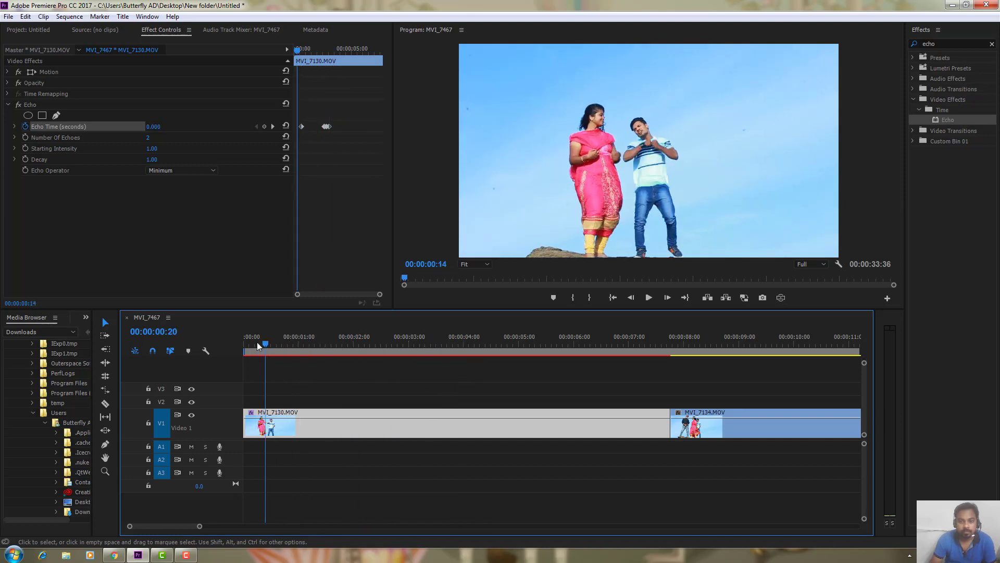
{"action": "key", "text": "space"}
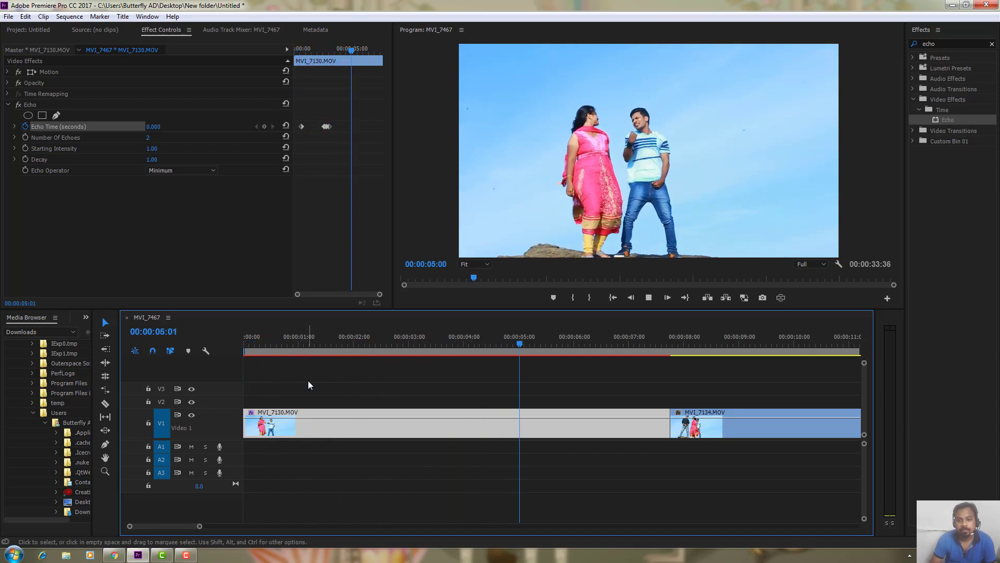
{"action": "key", "text": "space"}
{"action": "left_click", "coordinate": [530, 348]}
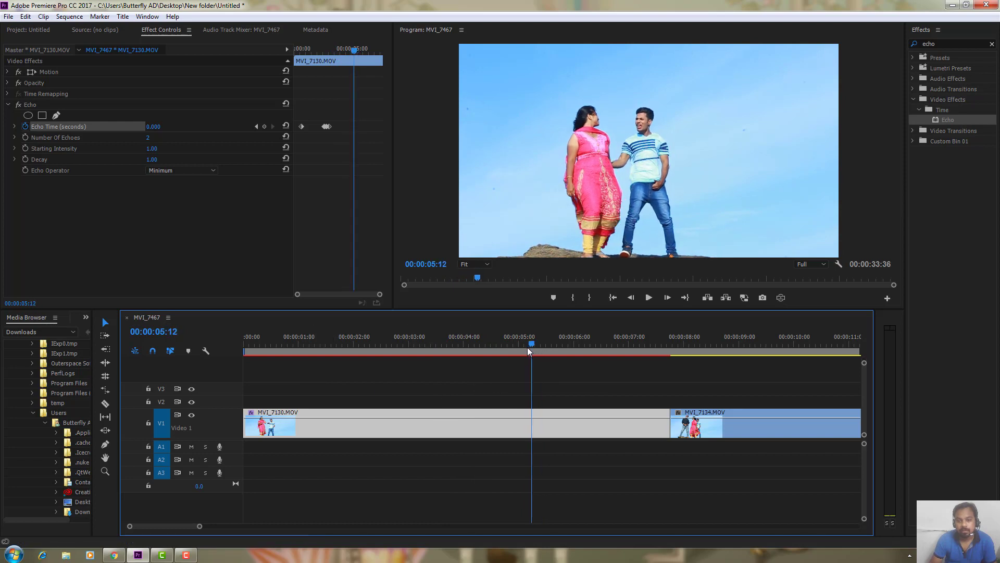
{"action": "left_click_drag", "start_coordinate": [527, 346], "coordinate": [567, 343]}
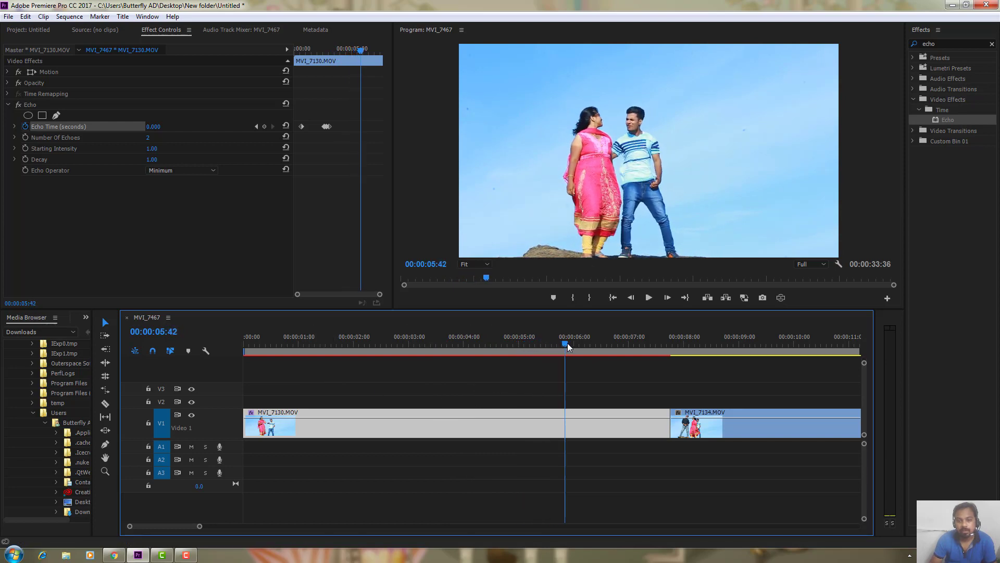
{"action": "left_click_drag", "start_coordinate": [568, 343], "coordinate": [574, 344]}
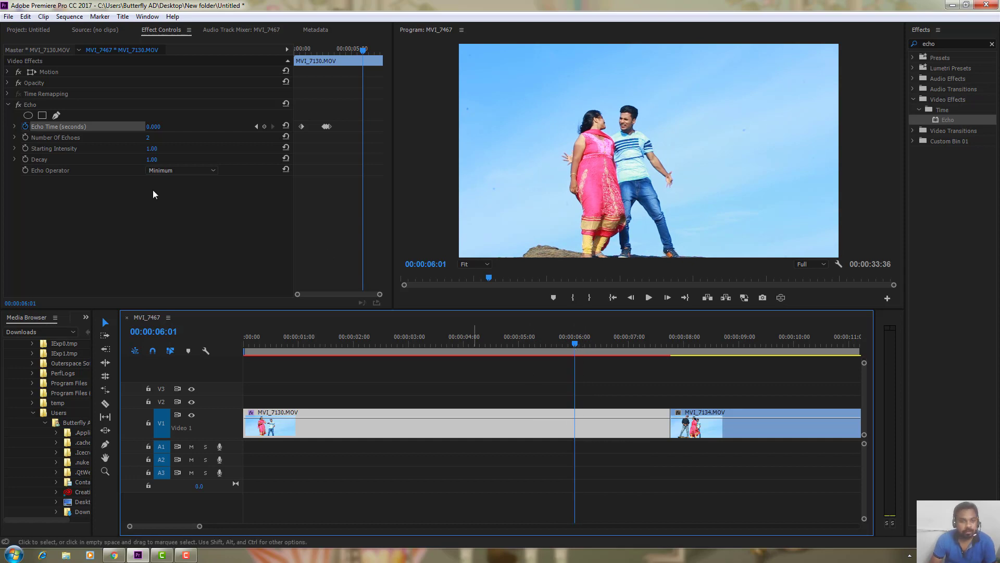
{"action": "left_click", "coordinate": [264, 127]}
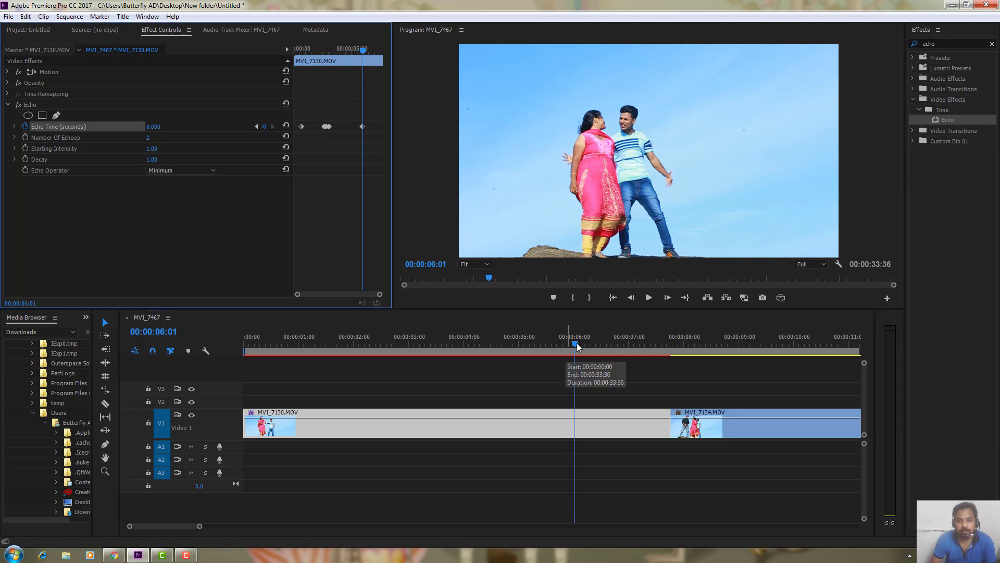
Set Echo Time to 0.100 at 7:11 as a new keyframe
{"action": "left_click", "coordinate": [592, 343]}
{"action": "left_click_drag", "start_coordinate": [595, 342], "coordinate": [642, 342]}
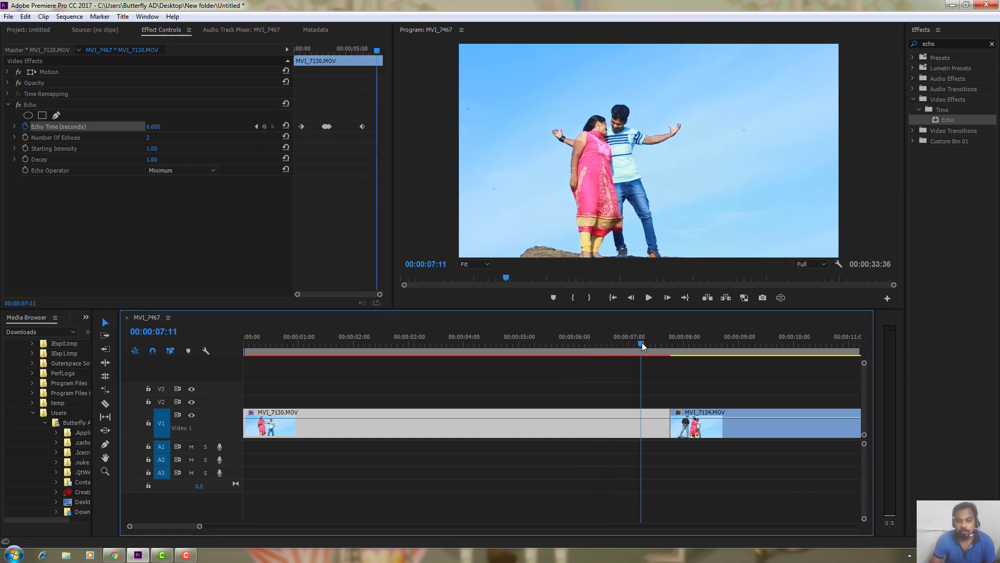
{"action": "left_click", "coordinate": [154, 127]}
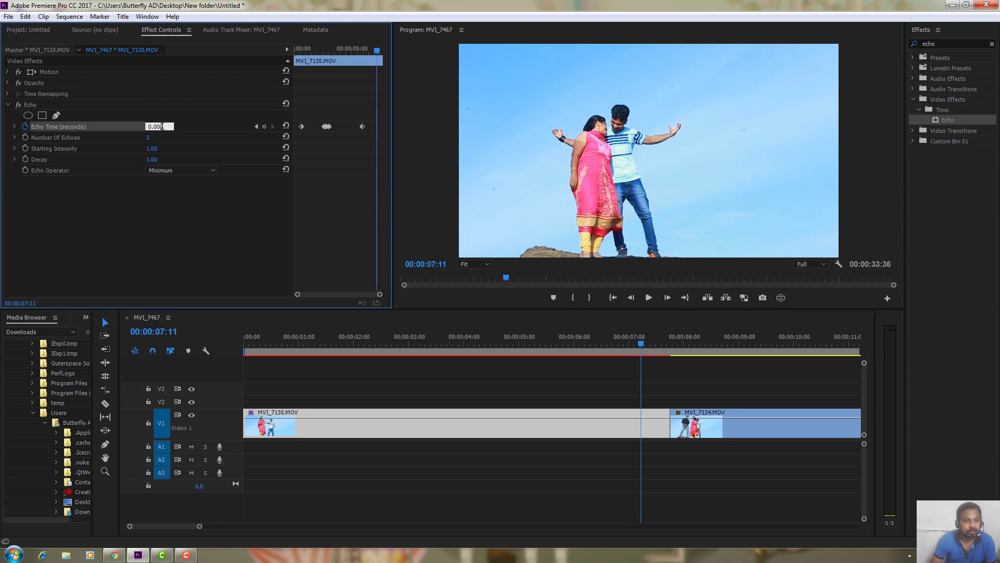
{"action": "type", "text": "0.1"}
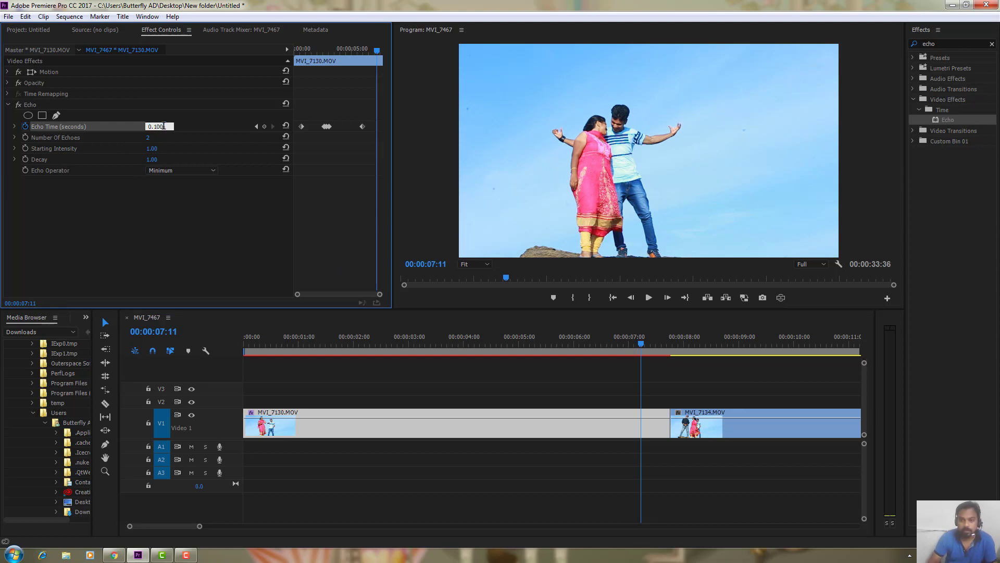
{"action": "key", "text": "Return"}
Play back the echo ramp from 4:20 and again from about 6:47
{"action": "left_click_drag", "start_coordinate": [623, 342], "coordinate": [487, 343]}
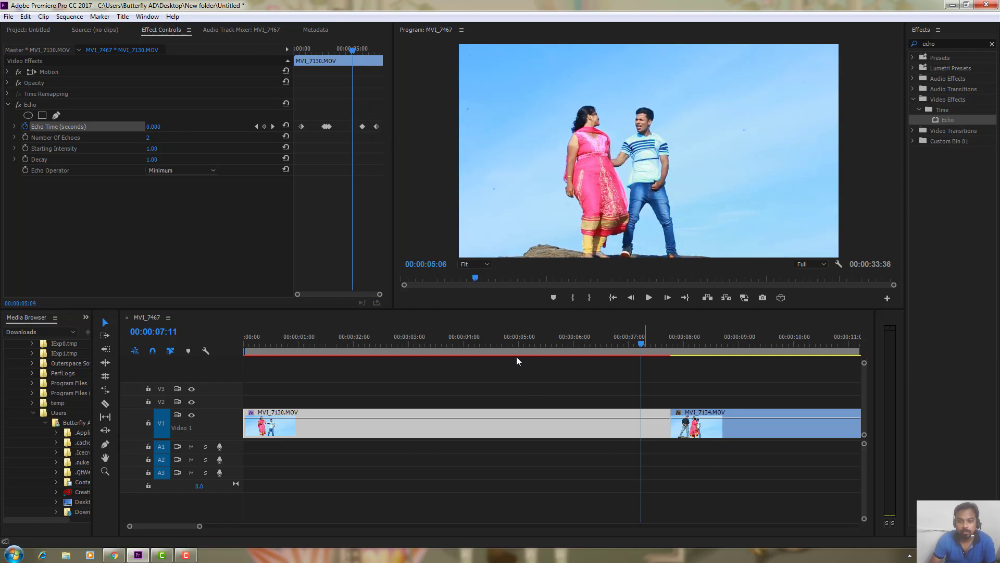
{"action": "key", "text": "space"}
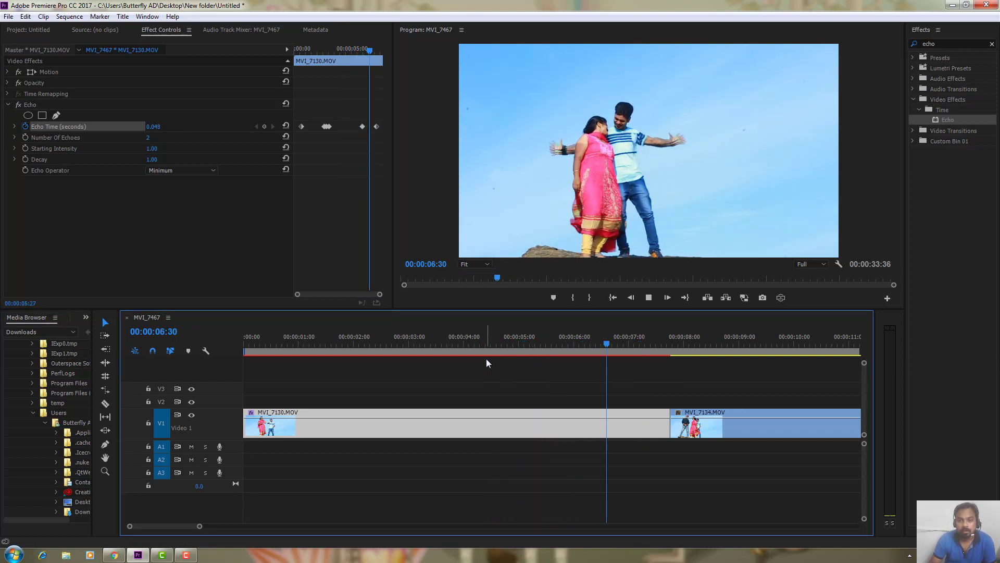
{"action": "key", "text": "space"}
{"action": "mouse_move", "coordinate": [636, 343]}
{"action": "left_mouse_down"}
{"action": "mouse_move", "coordinate": [607, 356]}
{"action": "mouse_move", "coordinate": [219, 348]}
{"action": "left_mouse_up"}
{"action": "key", "text": "space"}
{"action": "left_click", "coordinate": [629, 377]}
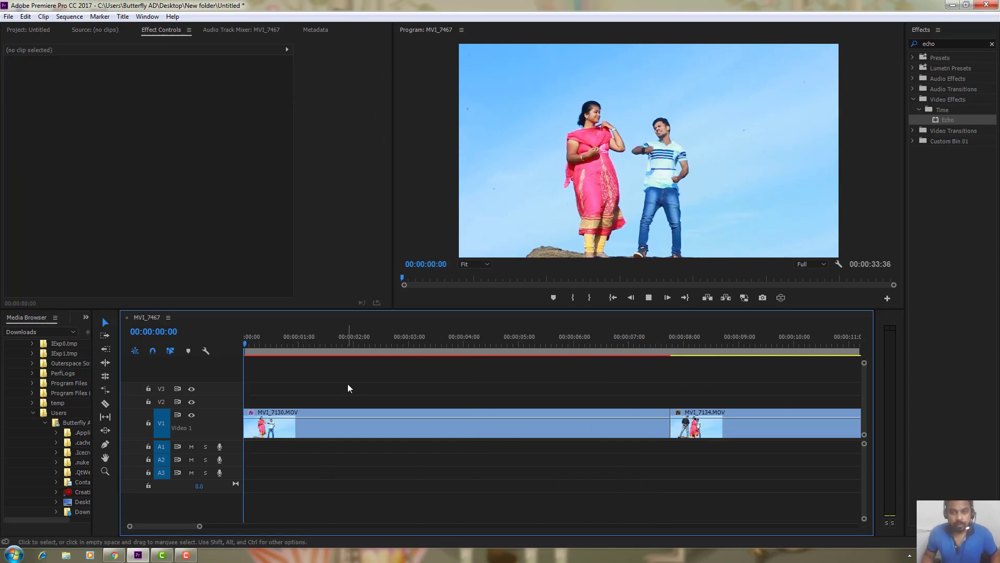
Render previews of the whole sequence from the start
{"action": "key", "text": "space"}
{"action": "left_click_drag", "start_coordinate": [323, 350], "coordinate": [239, 345]}
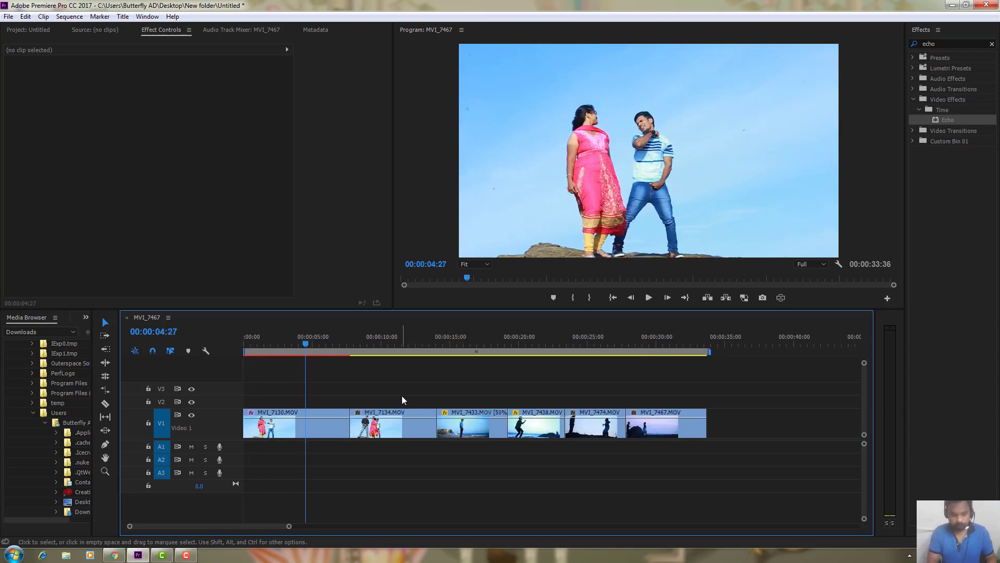
{"action": "key", "text": "Return"}
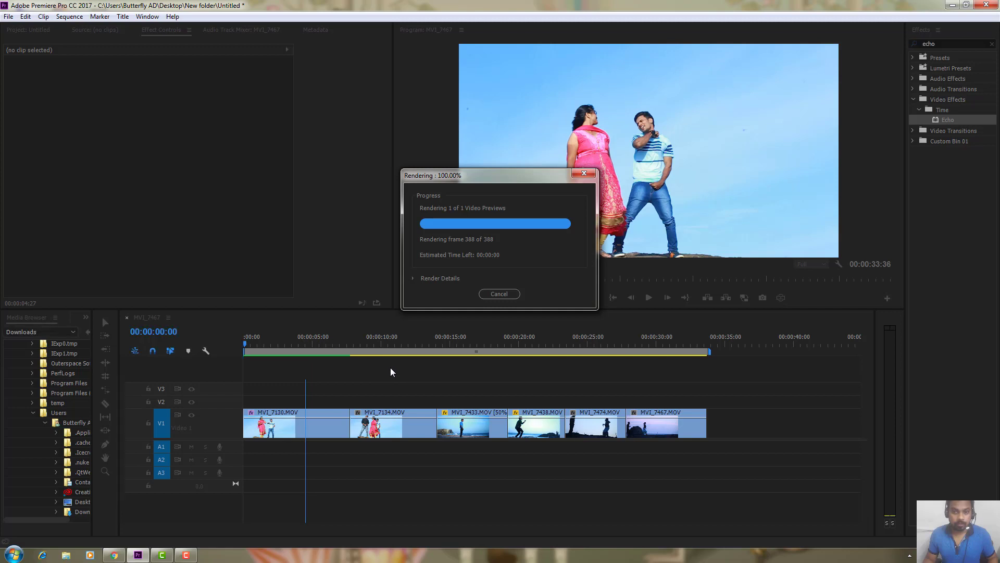
Scrub ahead to 13:33 and delete the MVI_7134 clip from V1
{"action": "mouse_move", "coordinate": [367, 342]}
{"action": "left_mouse_down"}
{"action": "mouse_move", "coordinate": [358, 346]}
{"action": "mouse_move", "coordinate": [412, 354]}
{"action": "mouse_move", "coordinate": [394, 360]}
{"action": "left_mouse_up"}
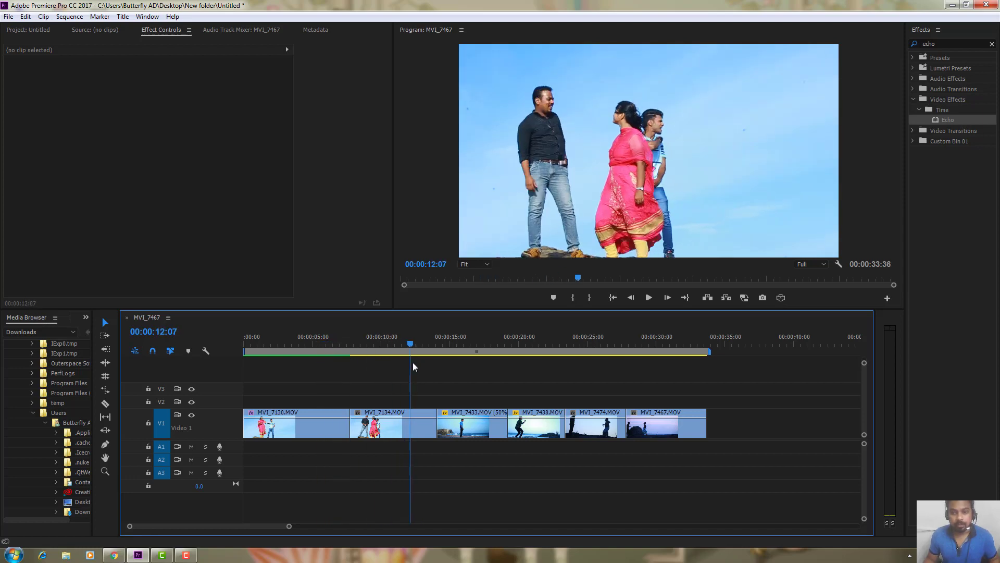
{"action": "left_click_drag", "start_coordinate": [393, 364], "coordinate": [431, 362]}
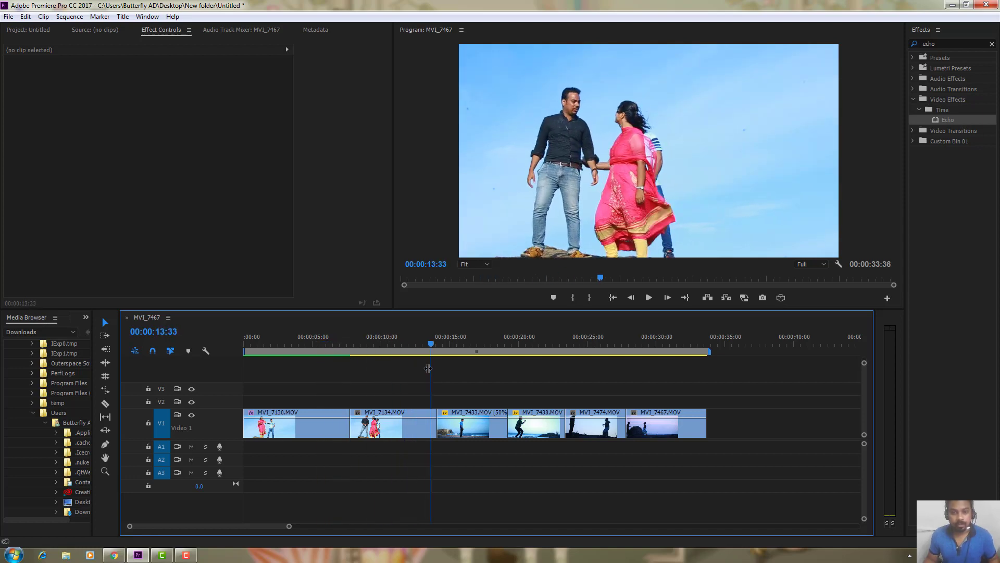
{"action": "left_click", "coordinate": [401, 431]}
{"action": "key", "text": "Delete"}
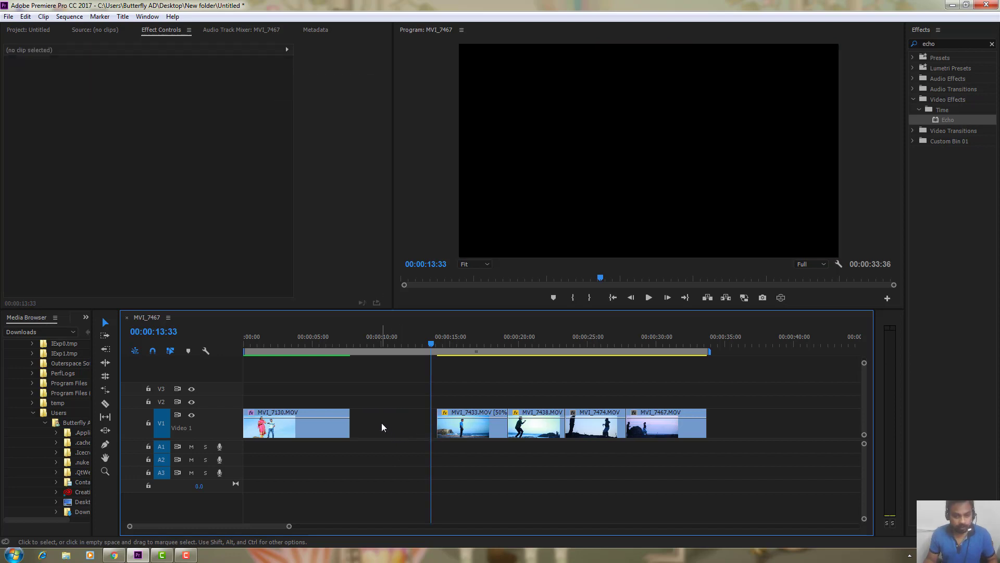
Delete the empty gap left by MVI_7134 so later clips shift left
{"action": "left_click", "coordinate": [381, 423]}
{"action": "key", "text": "Delete"}
{"action": "left_click", "coordinate": [355, 344]}
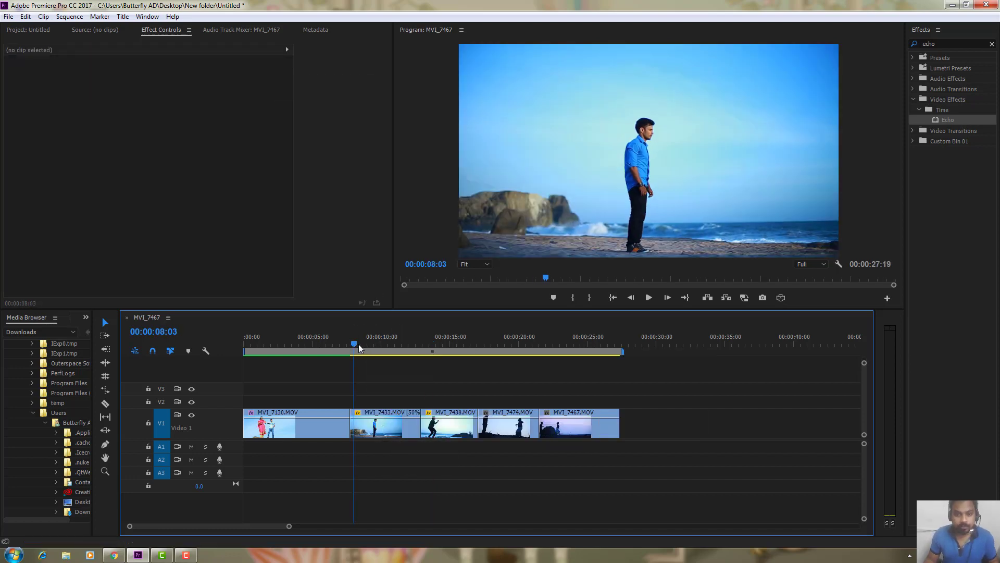
{"action": "left_click_drag", "start_coordinate": [358, 344], "coordinate": [373, 350]}
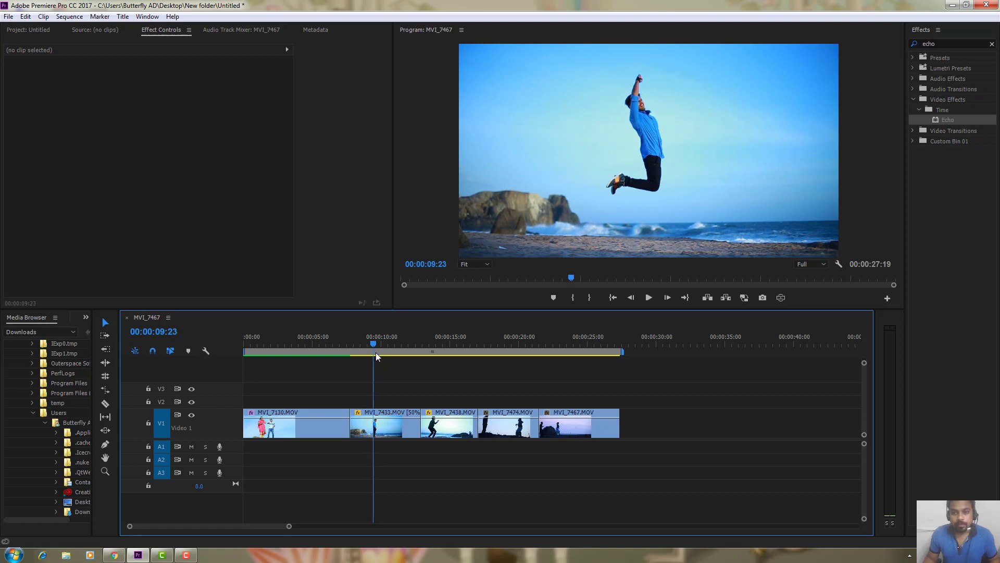
Ripple delete MVI_7433 and MVI_7438, then drag Echo onto MVI_7474
{"action": "mouse_move", "coordinate": [376, 352]}
{"action": "left_mouse_down"}
{"action": "mouse_move", "coordinate": [385, 366]}
{"action": "mouse_move", "coordinate": [489, 382]}
{"action": "mouse_move", "coordinate": [389, 447]}
{"action": "left_mouse_up"}
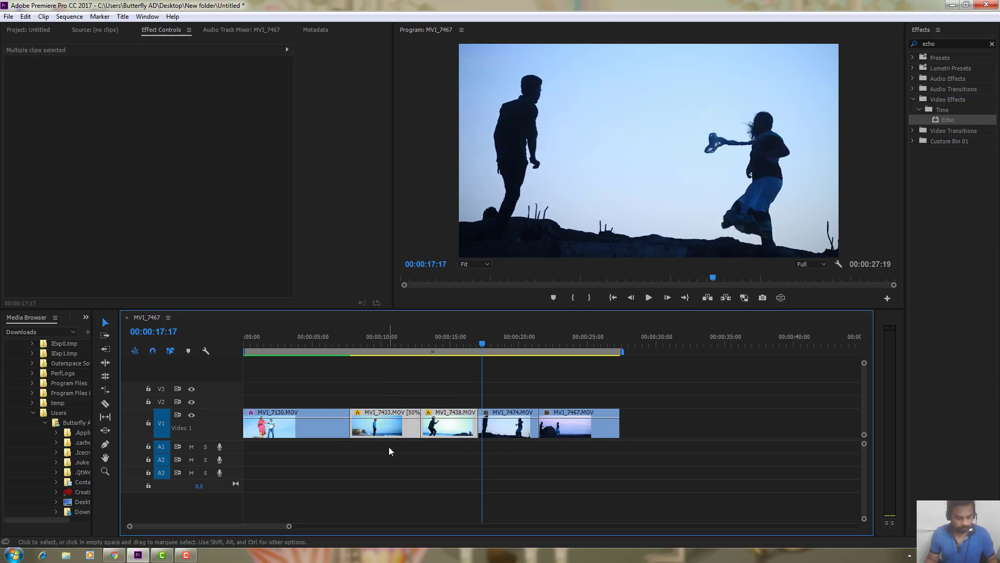
{"action": "key", "text": "shift+Delete"}
{"action": "left_click_drag", "start_coordinate": [351, 340], "coordinate": [368, 341]}
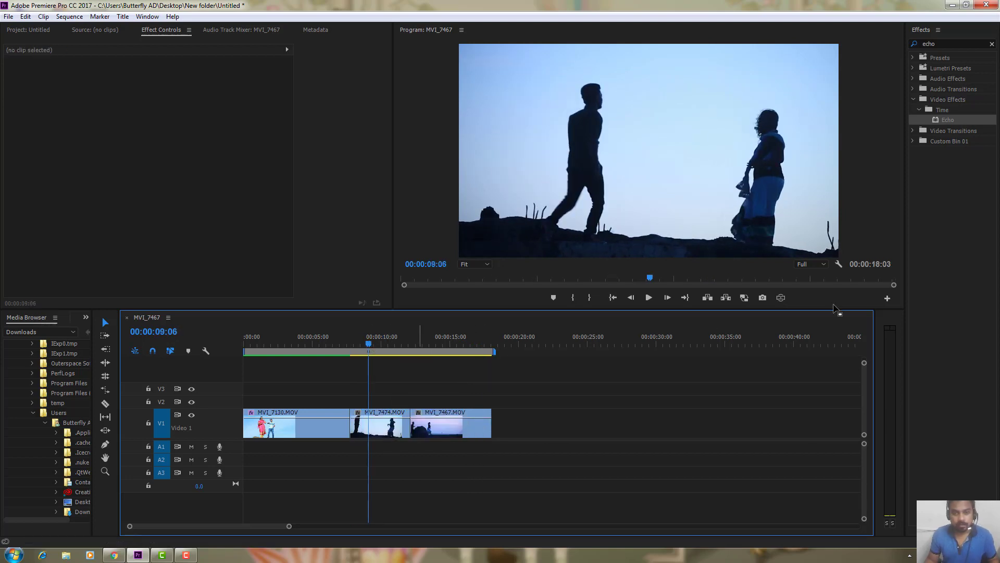
{"action": "left_click_drag", "start_coordinate": [935, 119], "coordinate": [383, 408]}
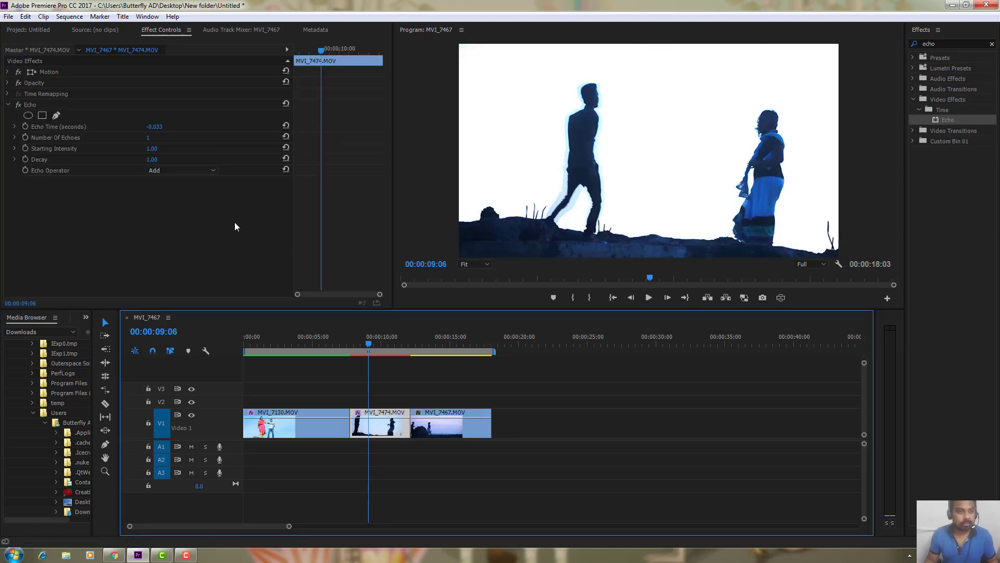
Give MVI_7474's Echo the Minimum operator, 3 echoes and a 0.250 echo time
{"action": "left_click", "coordinate": [194, 171]}
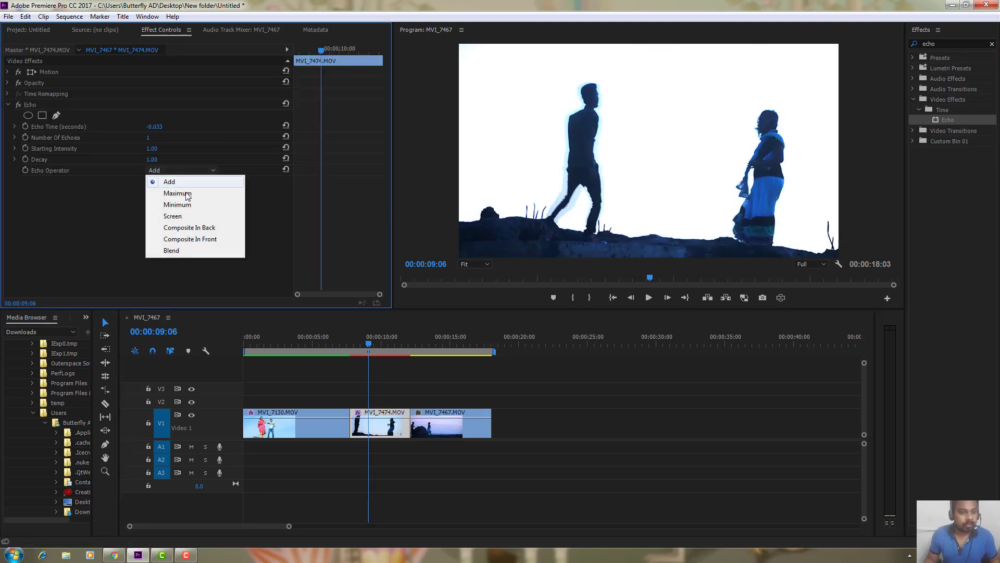
{"action": "left_click", "coordinate": [185, 202]}
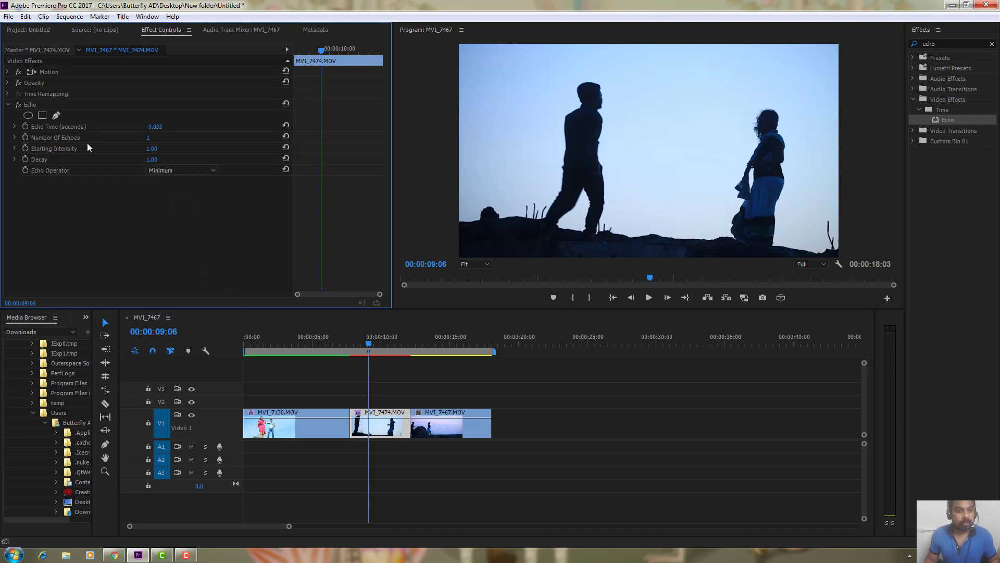
{"action": "left_click", "coordinate": [149, 138]}
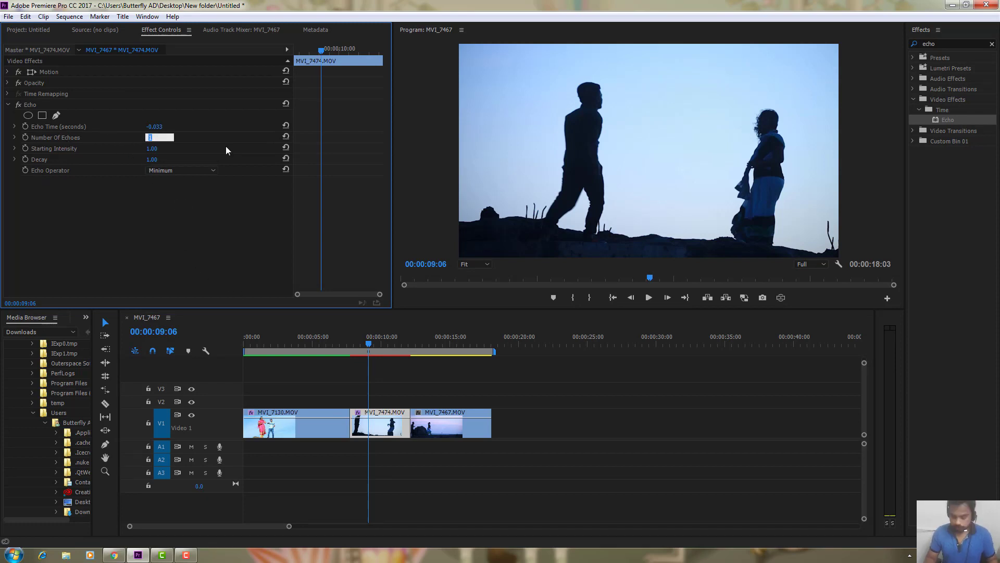
{"action": "type", "text": "3"}
{"action": "key", "text": "Return"}
{"action": "type", "text": "0.250"}
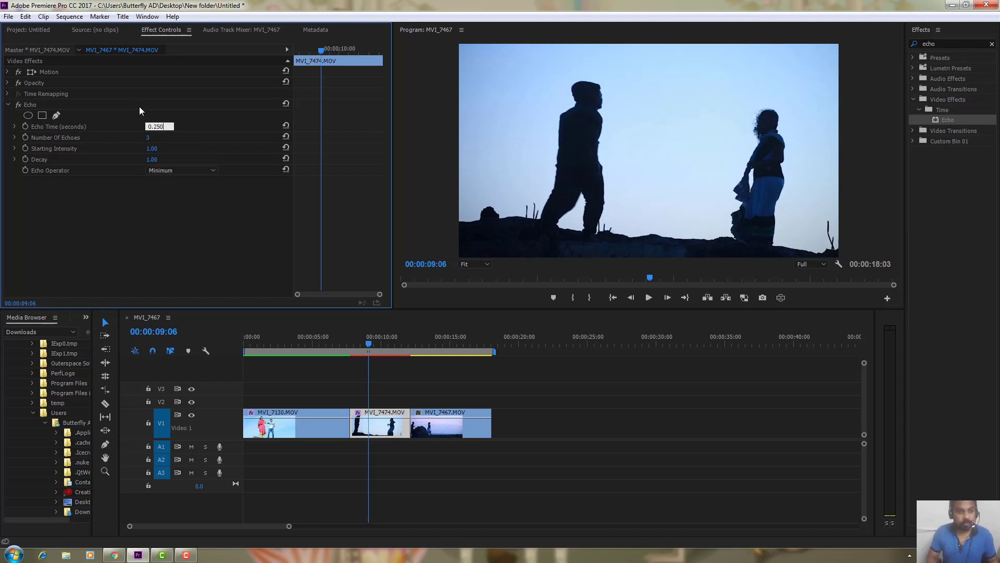
{"action": "key", "text": "Return"}
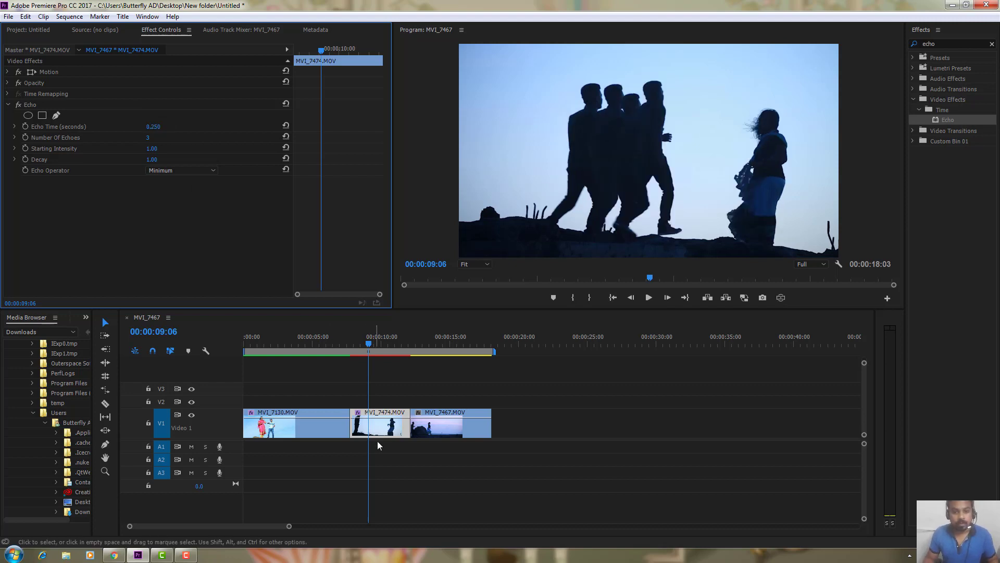
Set MVI_7474's Echo to 0.750 s echo time, 2 echoes, 0.60 starting intensity and 1.50 decay
{"action": "left_click", "coordinate": [383, 435]}
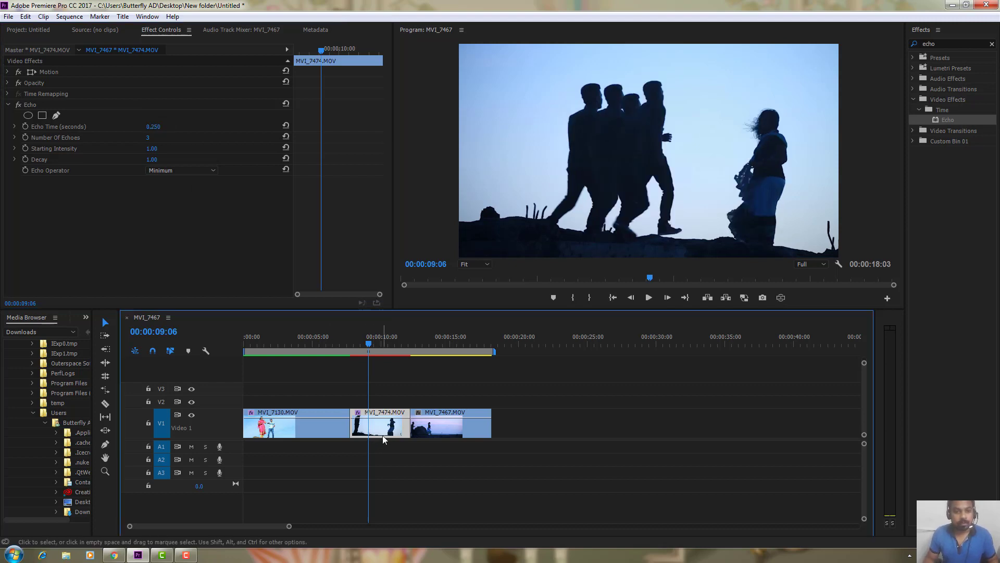
{"action": "left_click", "coordinate": [154, 130]}
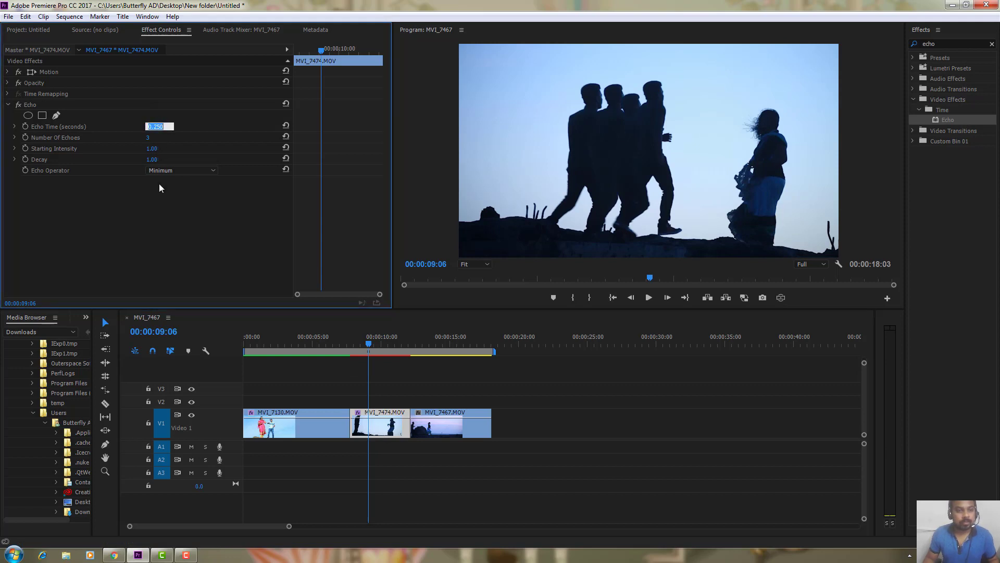
{"action": "left_click_drag", "start_coordinate": [153, 127], "coordinate": [174, 127]}
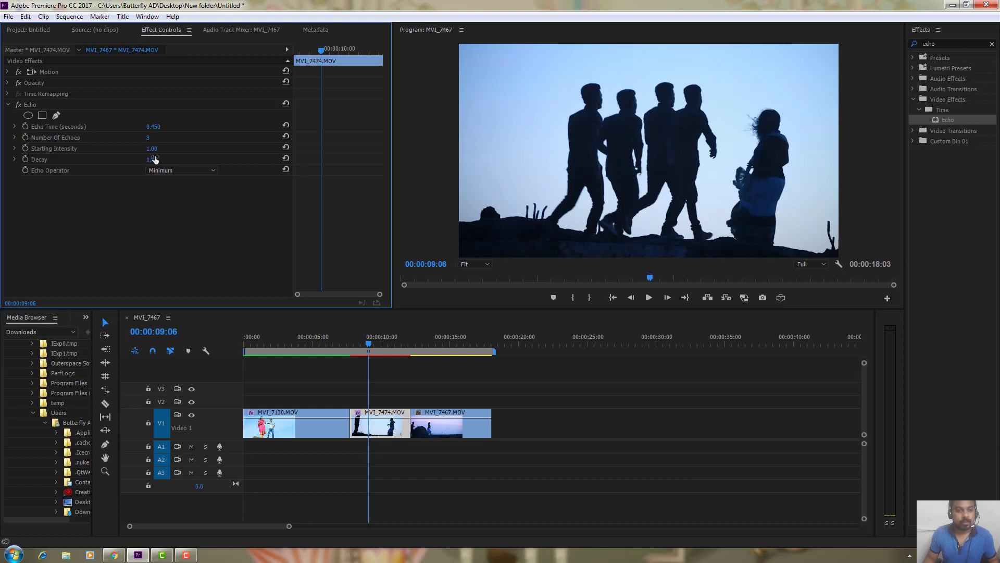
{"action": "type", "text": "2"}
{"action": "key", "text": "Return"}
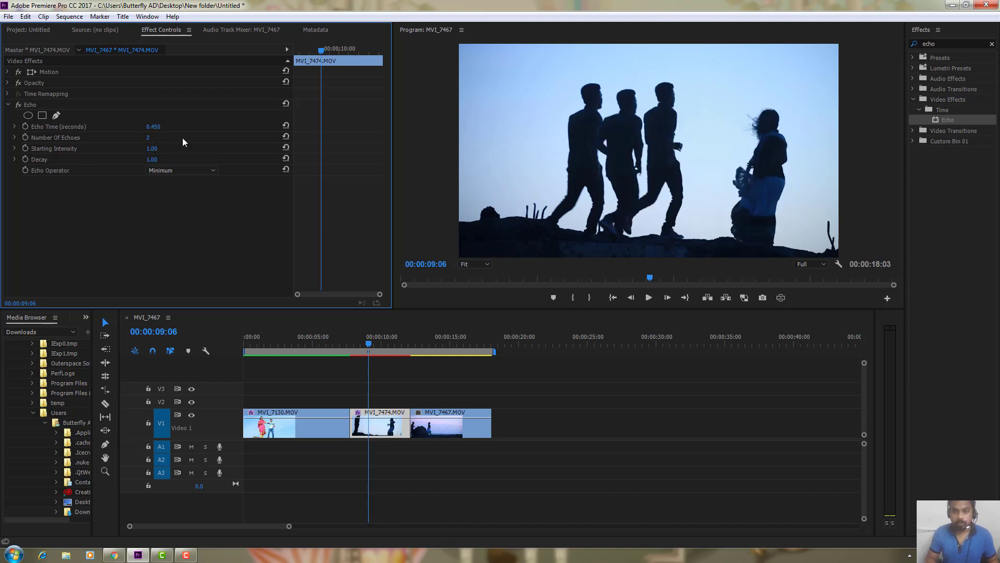
{"action": "left_click_drag", "start_coordinate": [153, 127], "coordinate": [184, 127]}
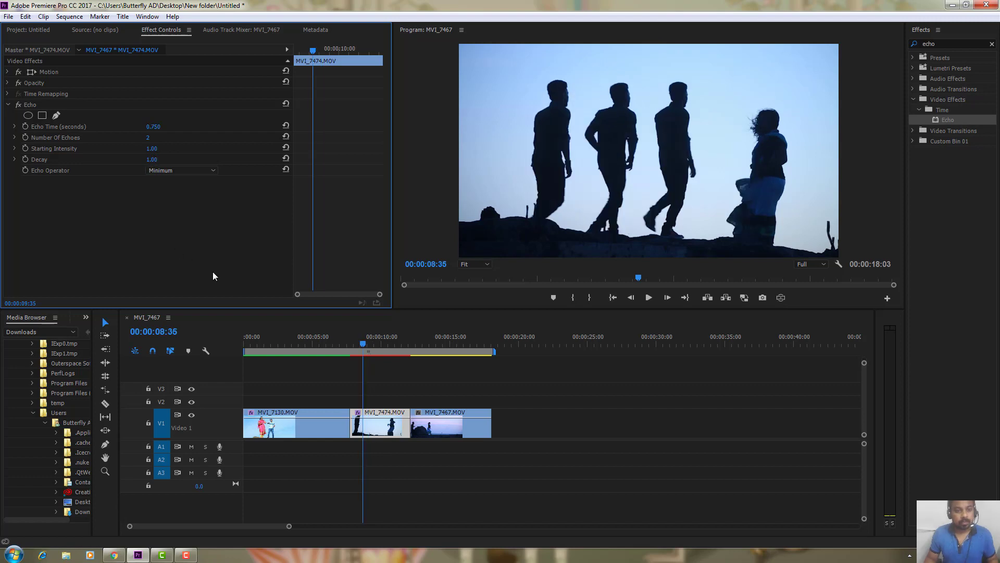
{"action": "left_click_drag", "start_coordinate": [356, 340], "coordinate": [368, 341]}
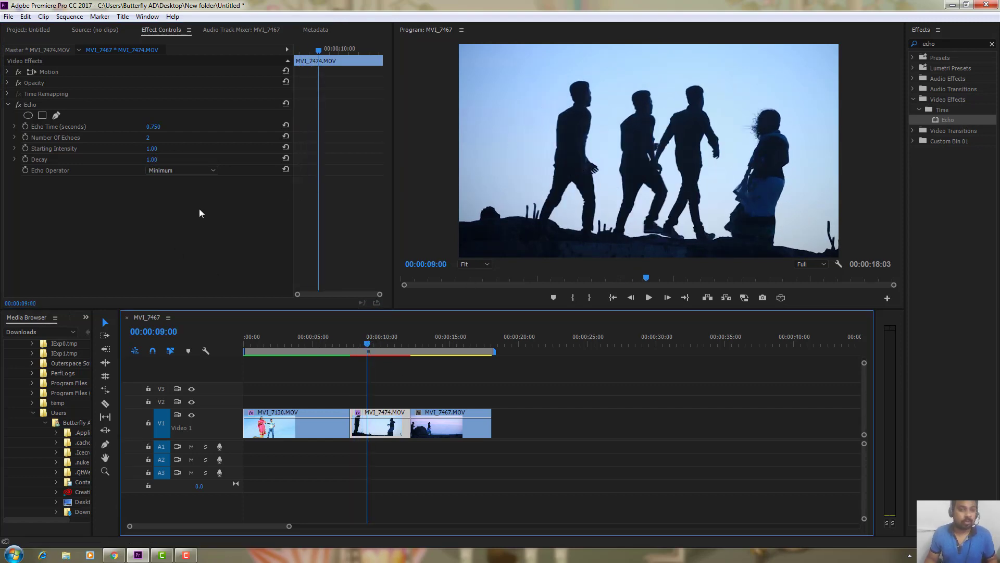
{"action": "left_click", "coordinate": [153, 150]}
{"action": "type", "text": "0.6"}
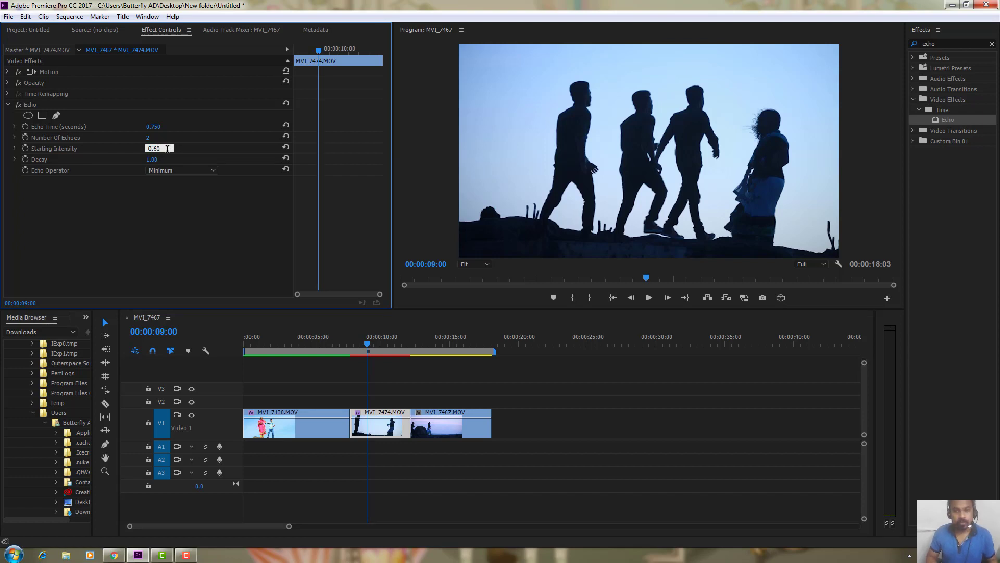
{"action": "key", "text": "Return"}
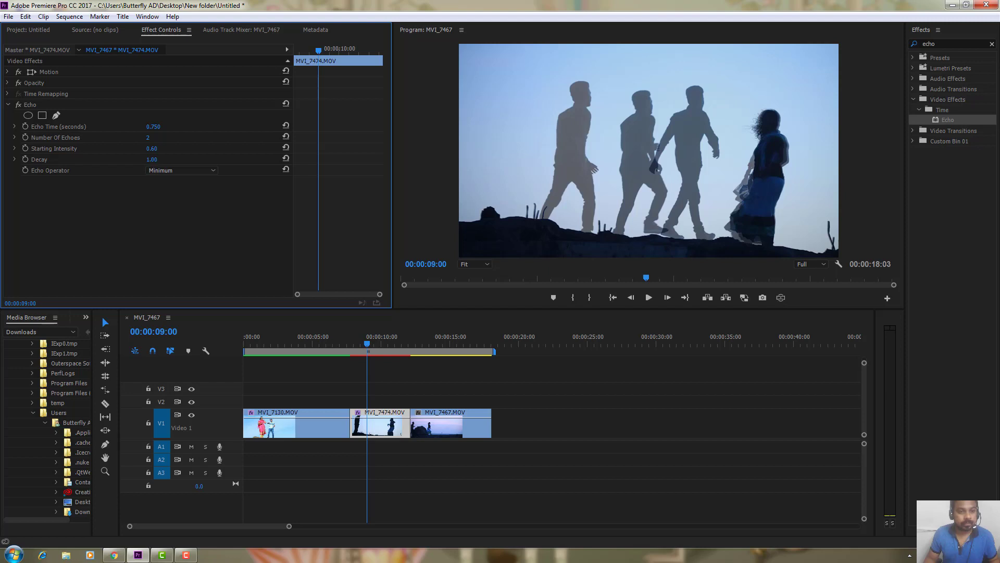
{"action": "left_click_drag", "start_coordinate": [152, 159], "coordinate": [178, 159]}
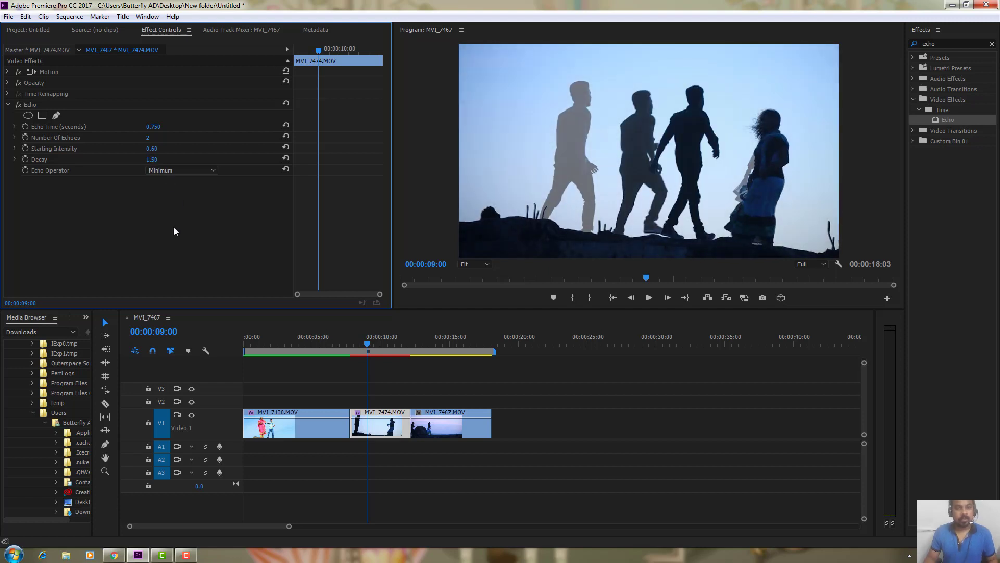
{"action": "mouse_move", "coordinate": [352, 342]}
{"action": "left_mouse_down"}
{"action": "mouse_move", "coordinate": [370, 341]}
{"action": "mouse_move", "coordinate": [344, 340]}
{"action": "left_mouse_up"}
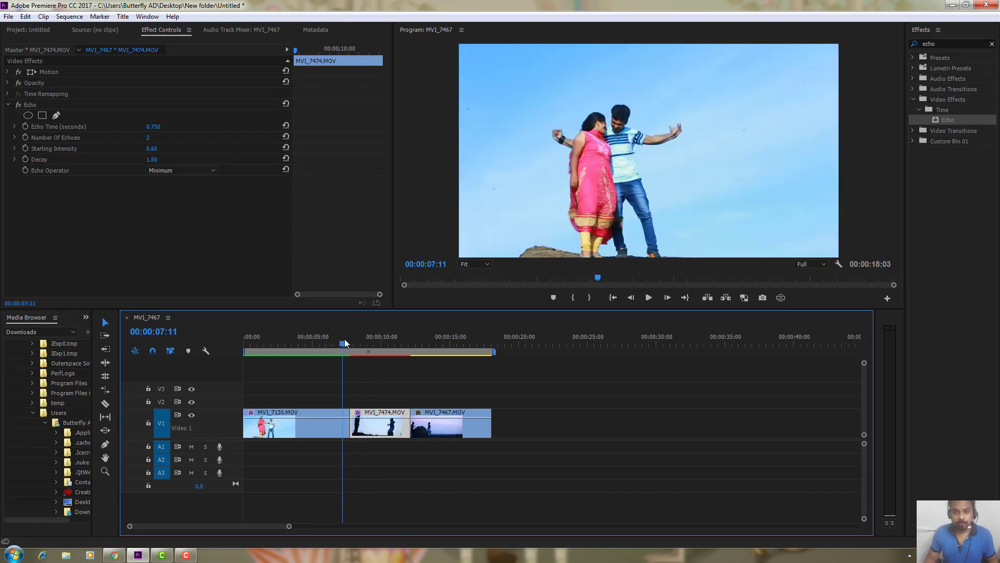
Play back the two-ghost echo preview, then zoom the timeline in on the clips
{"action": "key", "text": "space"}
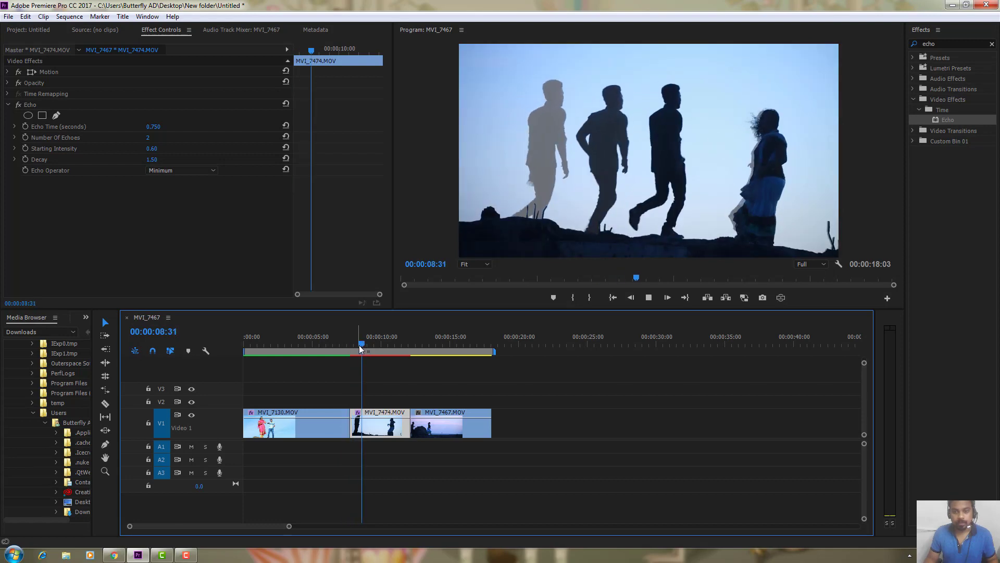
{"action": "key", "text": "space"}
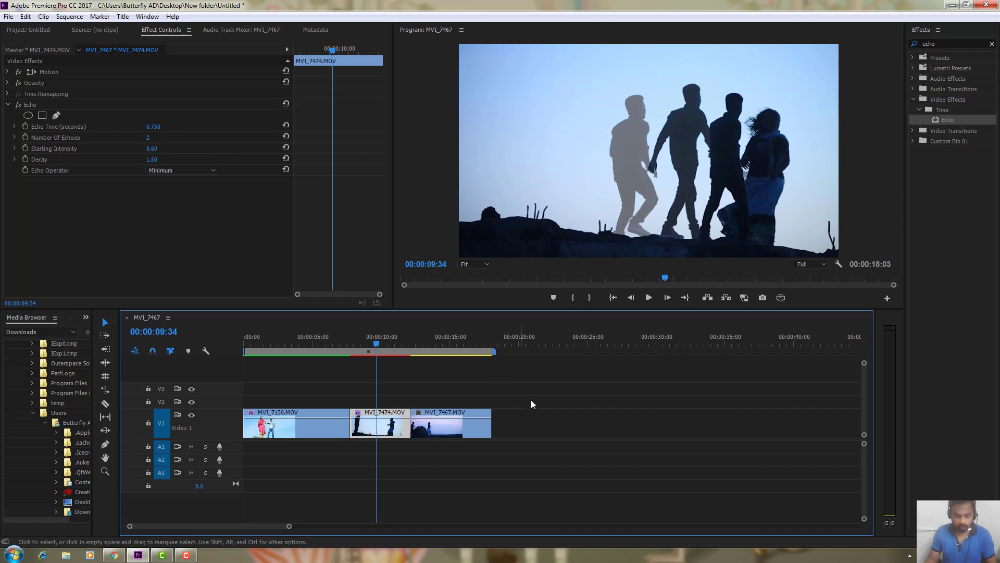
{"action": "key", "text": "equal"}
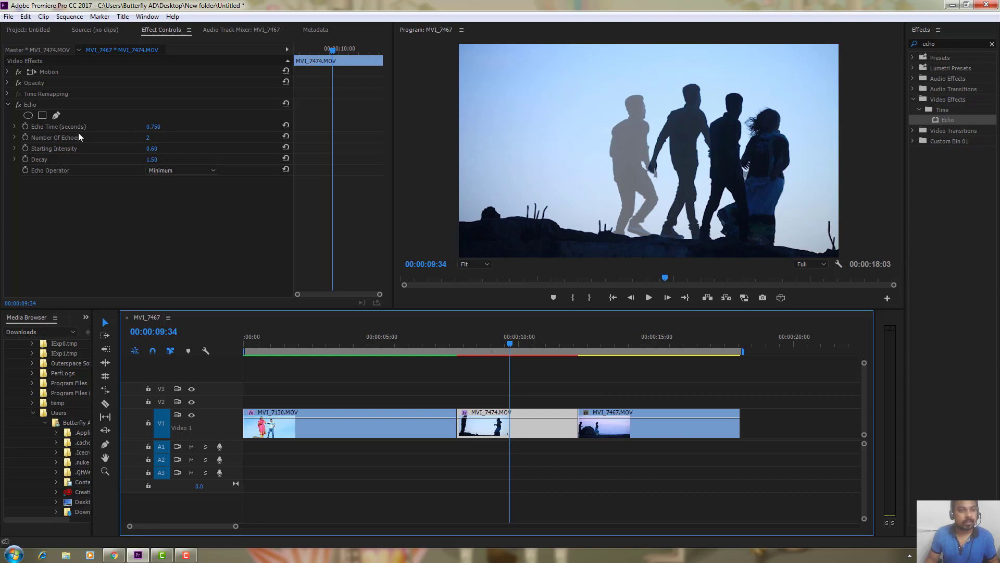
Keyframe Echo Time at 0.750, then add a 0.000 Echo Time keyframe at 00:00:10:26
{"action": "left_click", "coordinate": [26, 127]}
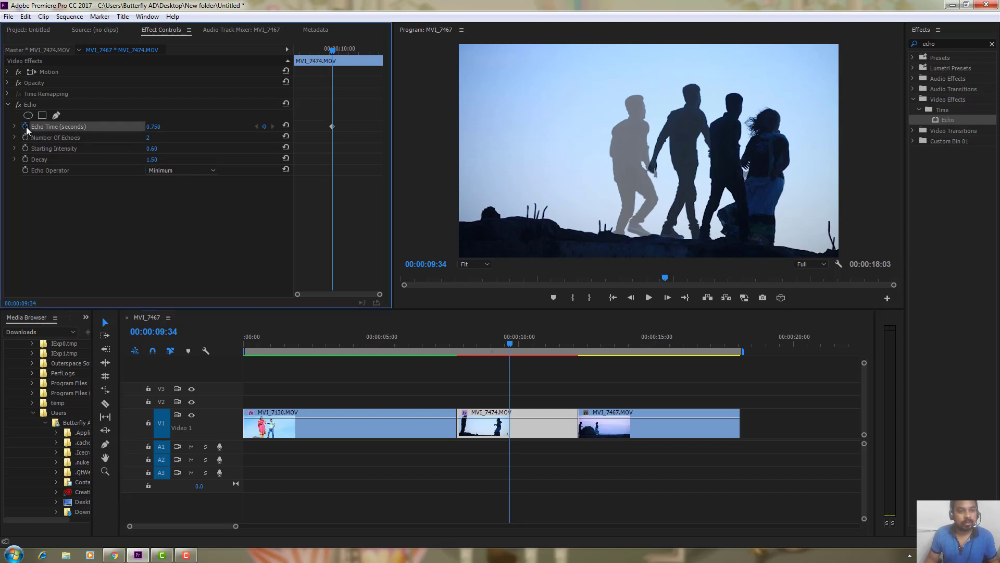
{"action": "left_click", "coordinate": [513, 342]}
{"action": "left_click_drag", "start_coordinate": [512, 342], "coordinate": [533, 341]}
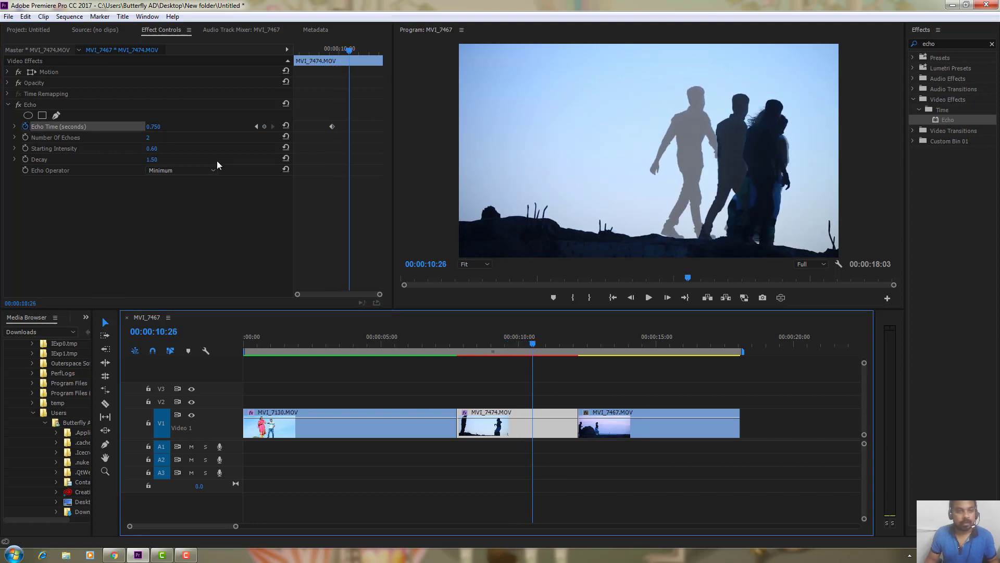
{"action": "left_click", "coordinate": [153, 126]}
{"action": "type", "text": "0"}
{"action": "key", "text": "Return"}
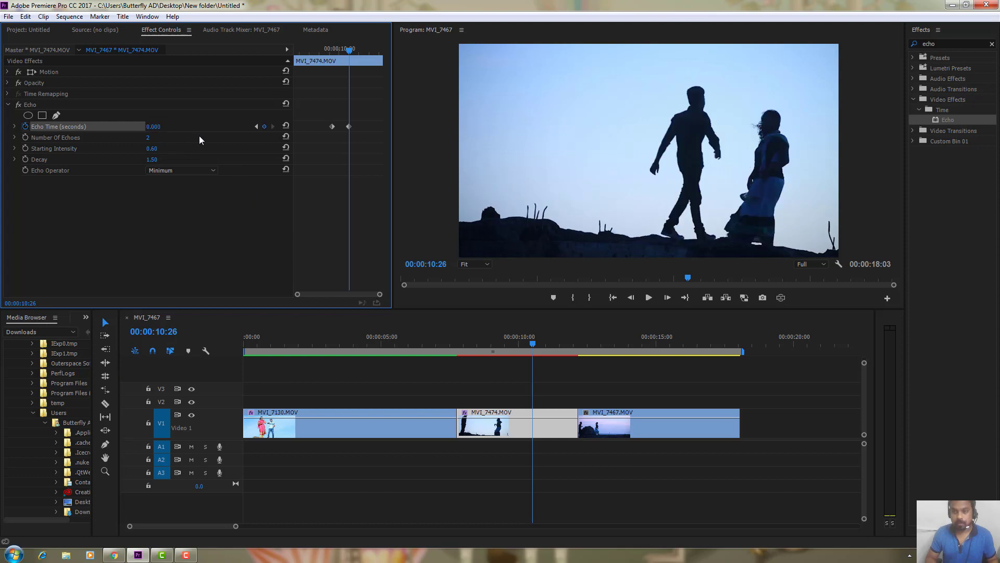
Scrub and play the timeline to review the ghosts merging back into the walker
{"action": "left_click_drag", "start_coordinate": [536, 345], "coordinate": [504, 344]}
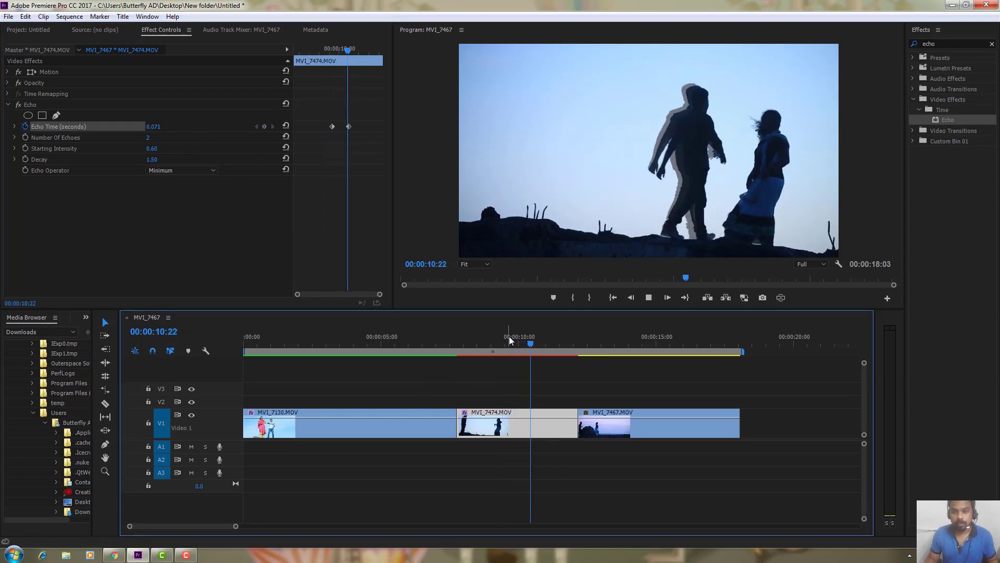
{"action": "key", "text": "space"}
{"action": "left_click_drag", "start_coordinate": [536, 343], "coordinate": [462, 343]}
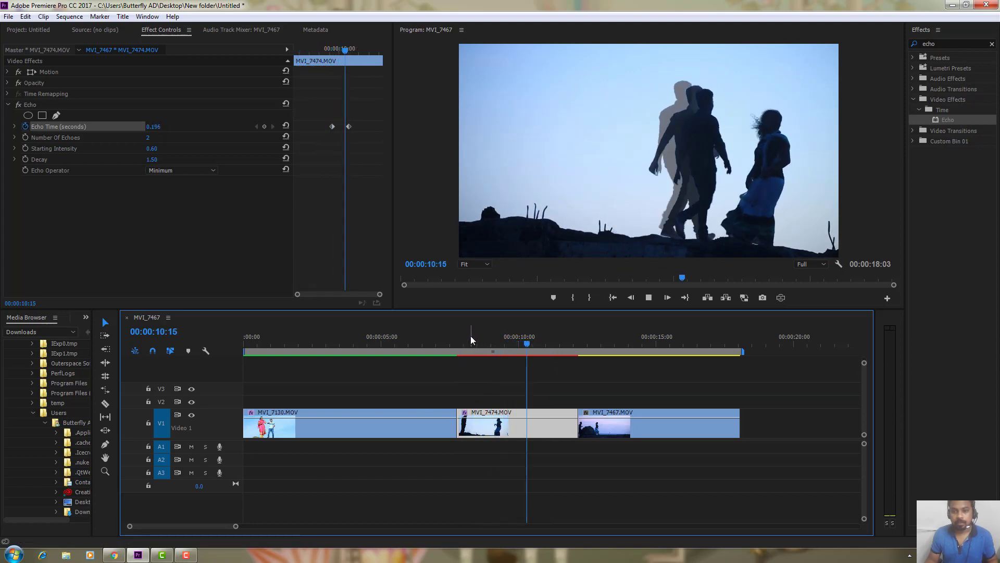
{"action": "left_click", "coordinate": [522, 345]}
{"action": "left_click_drag", "start_coordinate": [522, 346], "coordinate": [708, 352]}
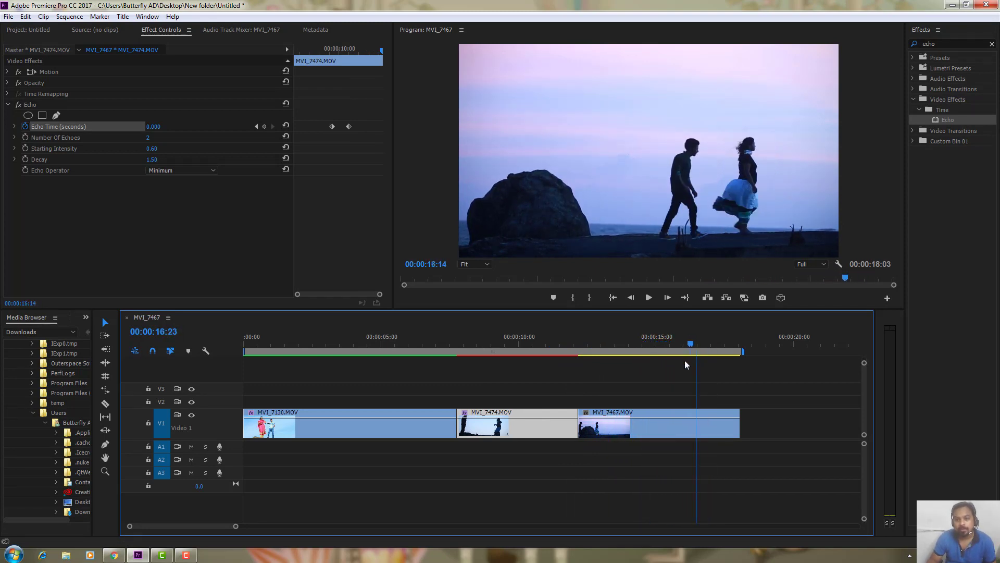
{"action": "left_click_drag", "start_coordinate": [708, 352], "coordinate": [655, 353]}
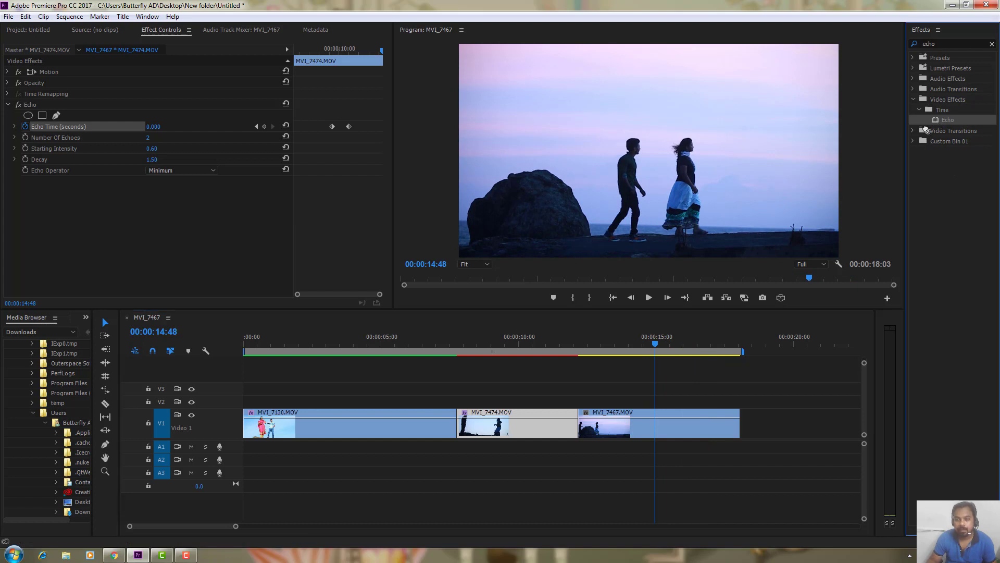
{"action": "left_click_drag", "start_coordinate": [942, 124], "coordinate": [671, 428]}
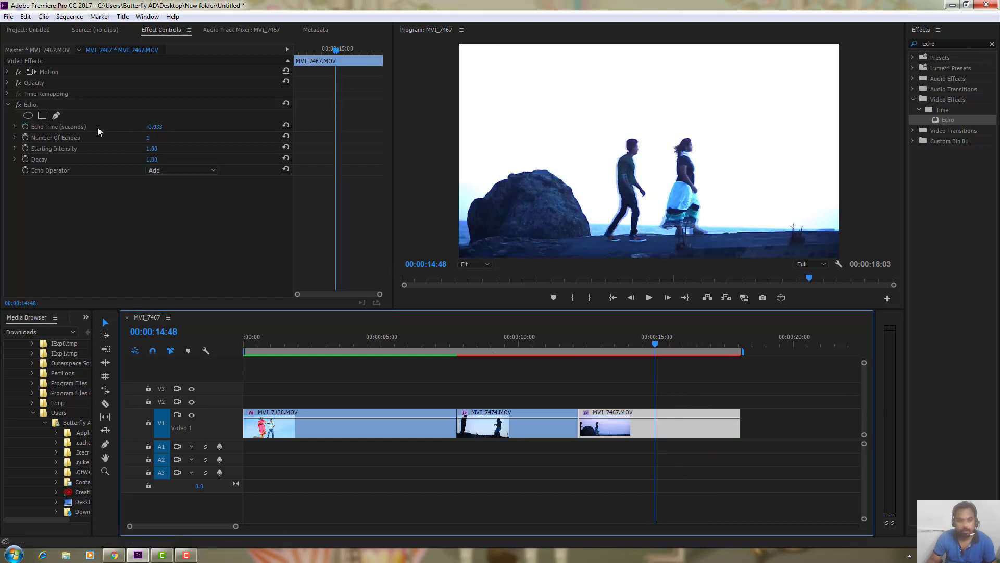
{"action": "left_click", "coordinate": [211, 173]}
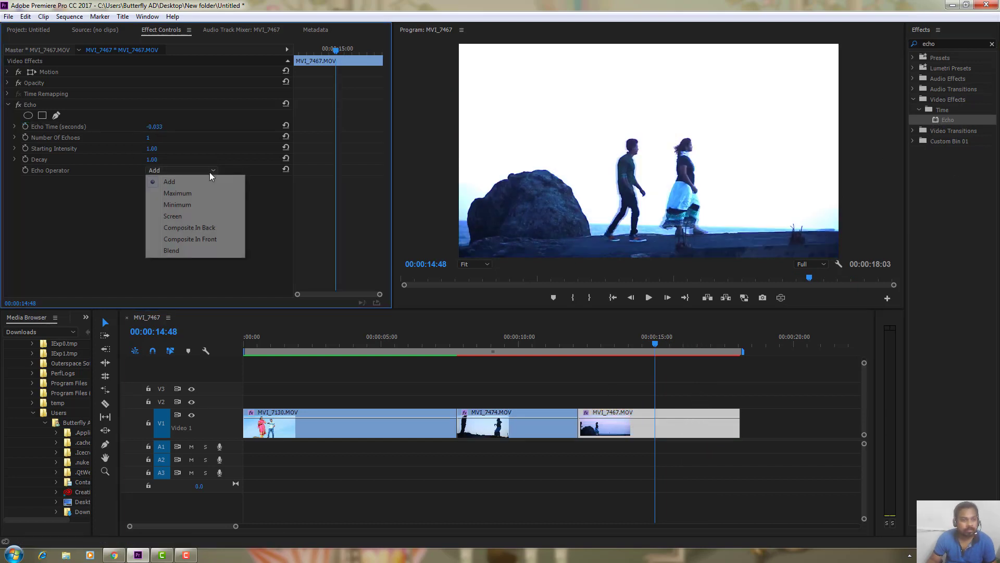
{"action": "left_click", "coordinate": [192, 202]}
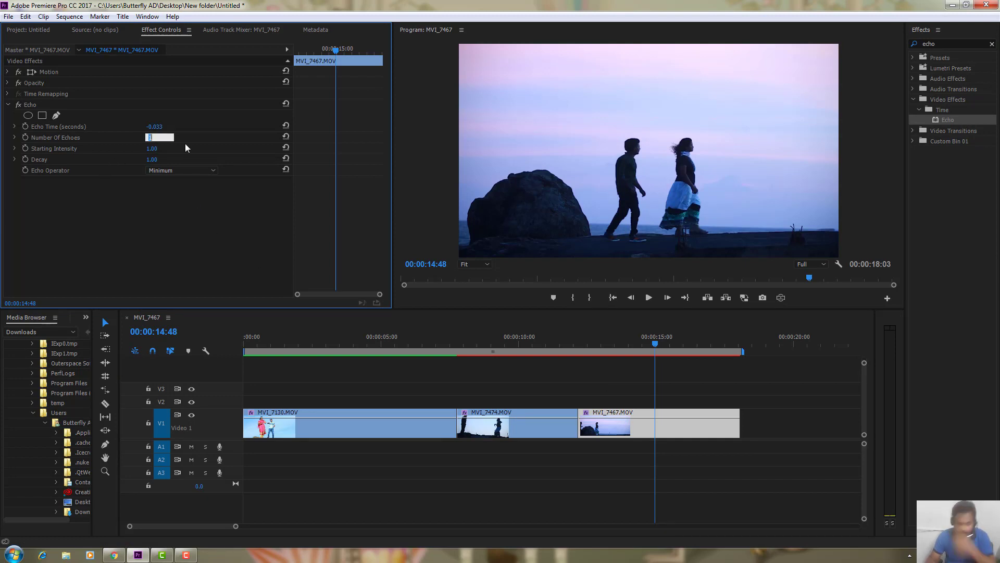
{"action": "type", "text": "2"}
{"action": "key", "text": "Return"}
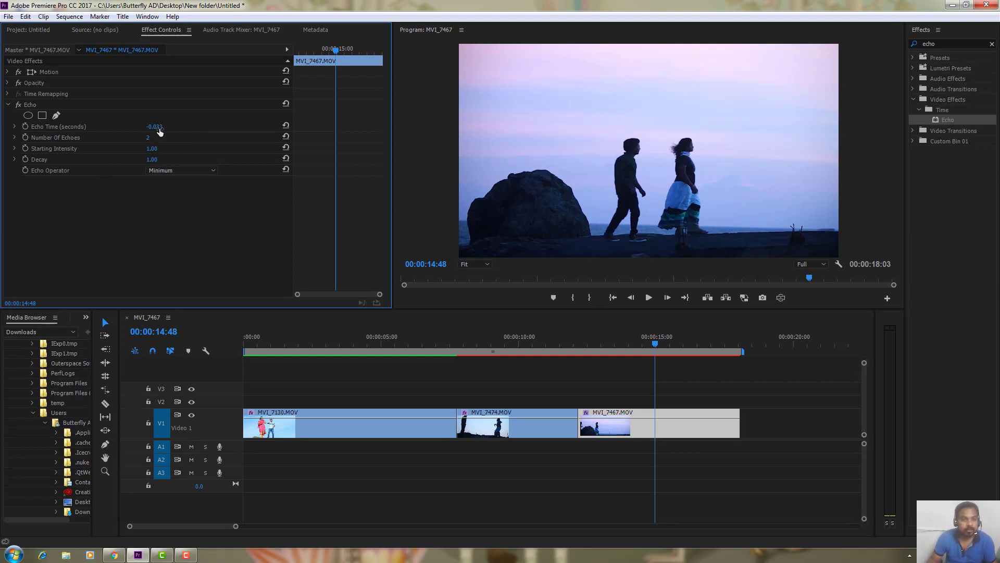
{"action": "left_click_drag", "start_coordinate": [154, 127], "coordinate": [130, 126]}
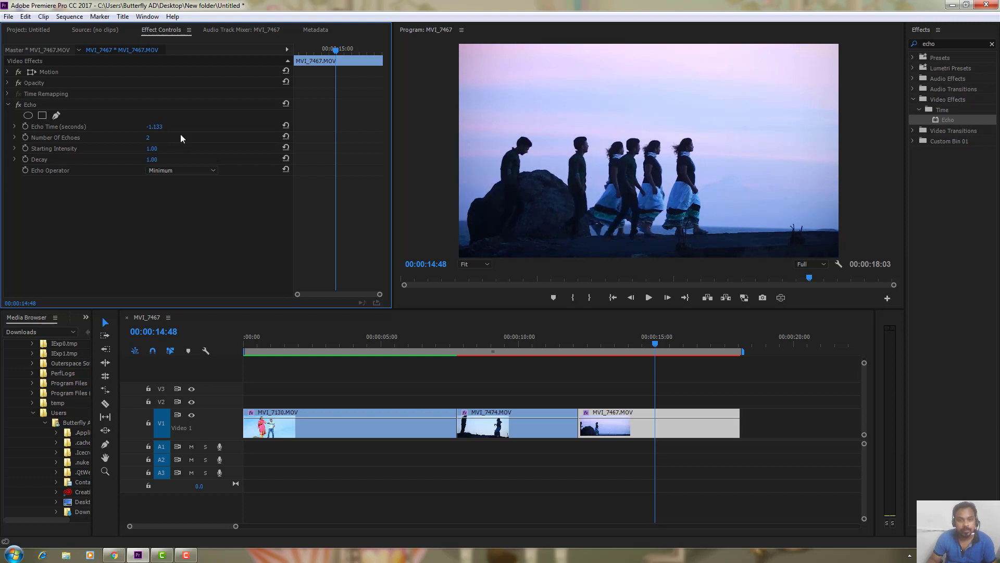
{"action": "left_click", "coordinate": [604, 343]}
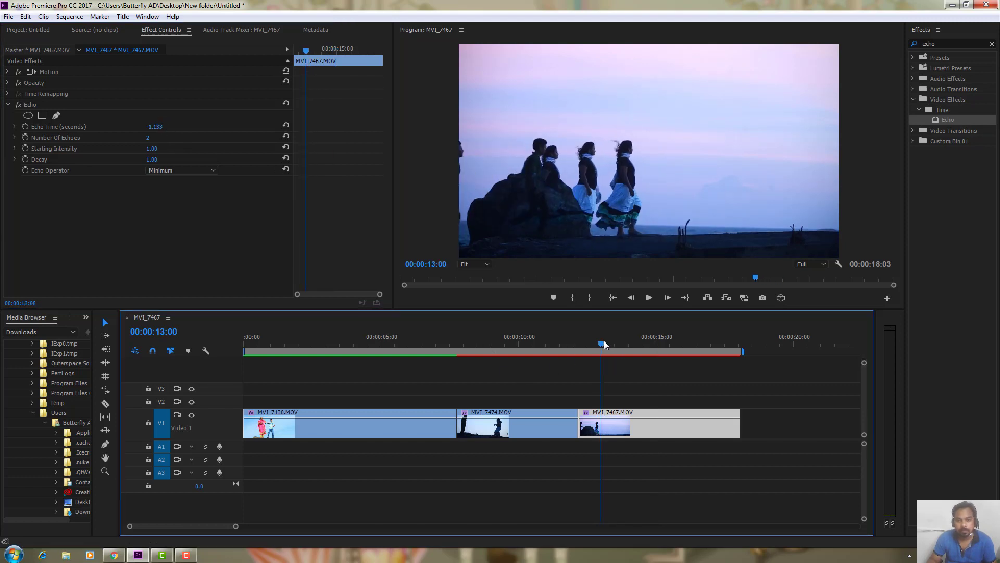
{"action": "left_click_drag", "start_coordinate": [604, 343], "coordinate": [631, 345]}
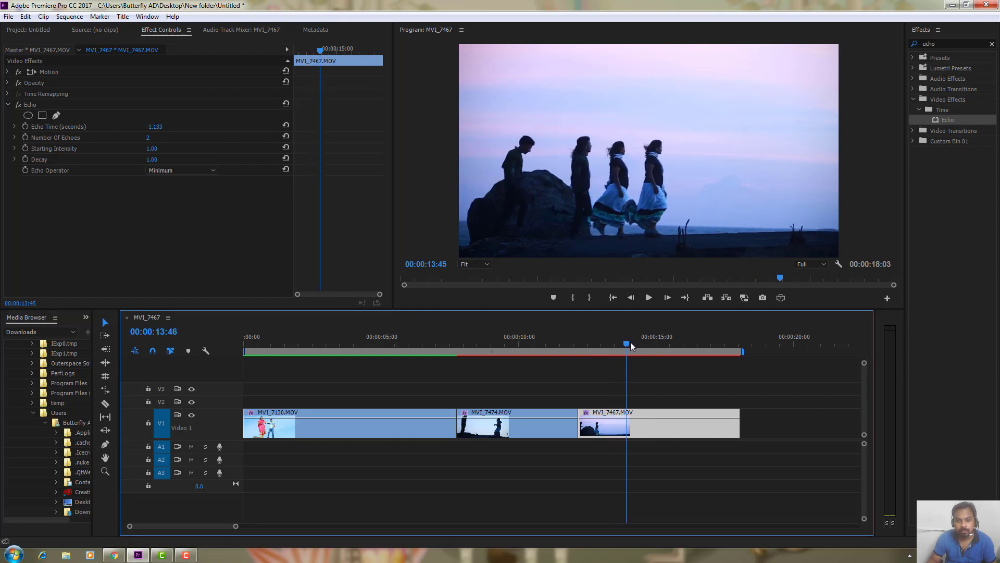
Test a -0.433 Echo Time on MVI_7467 near 15 s, then edit the value back to 0
{"action": "left_click_drag", "start_coordinate": [630, 342], "coordinate": [665, 338]}
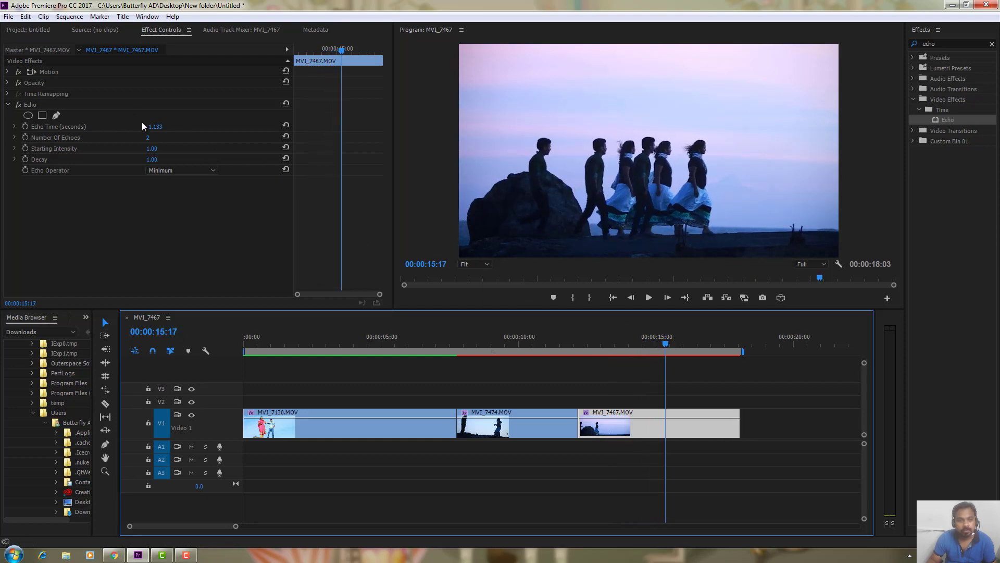
{"action": "left_click_drag", "start_coordinate": [149, 126], "coordinate": [104, 126]}
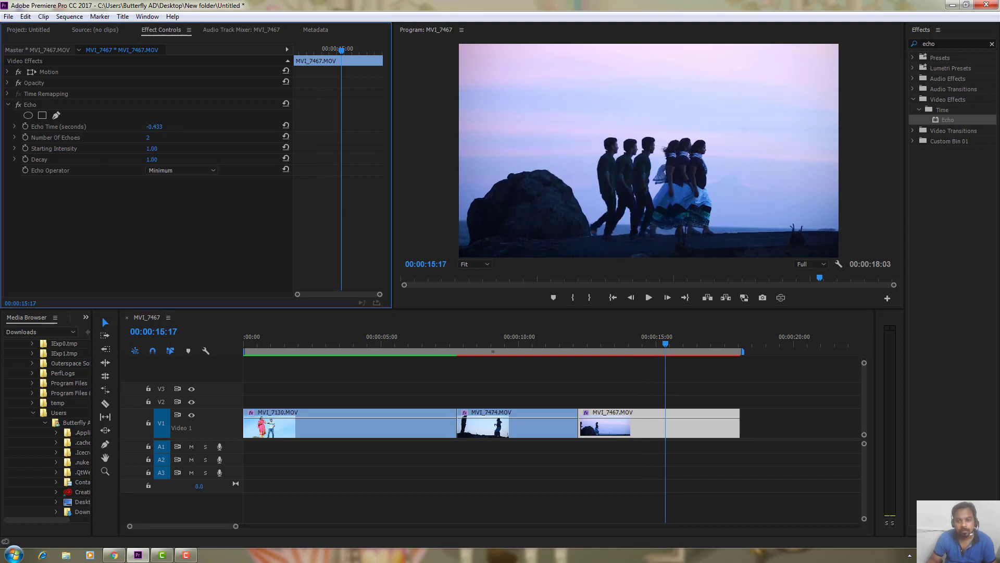
{"action": "mouse_move", "coordinate": [670, 343]}
{"action": "left_mouse_down"}
{"action": "mouse_move", "coordinate": [720, 348]}
{"action": "mouse_move", "coordinate": [598, 347]}
{"action": "left_mouse_up"}
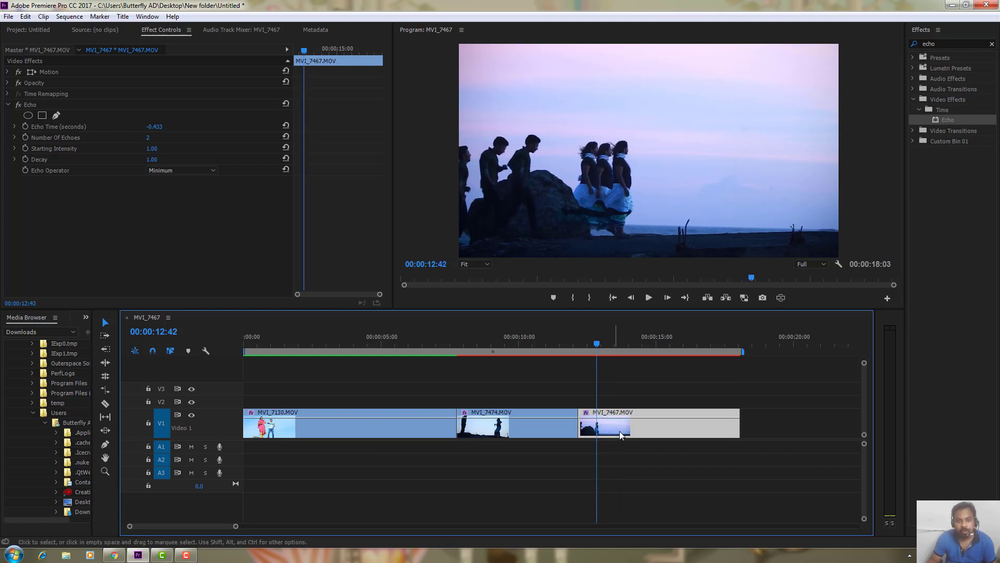
{"action": "left_click", "coordinate": [167, 127]}
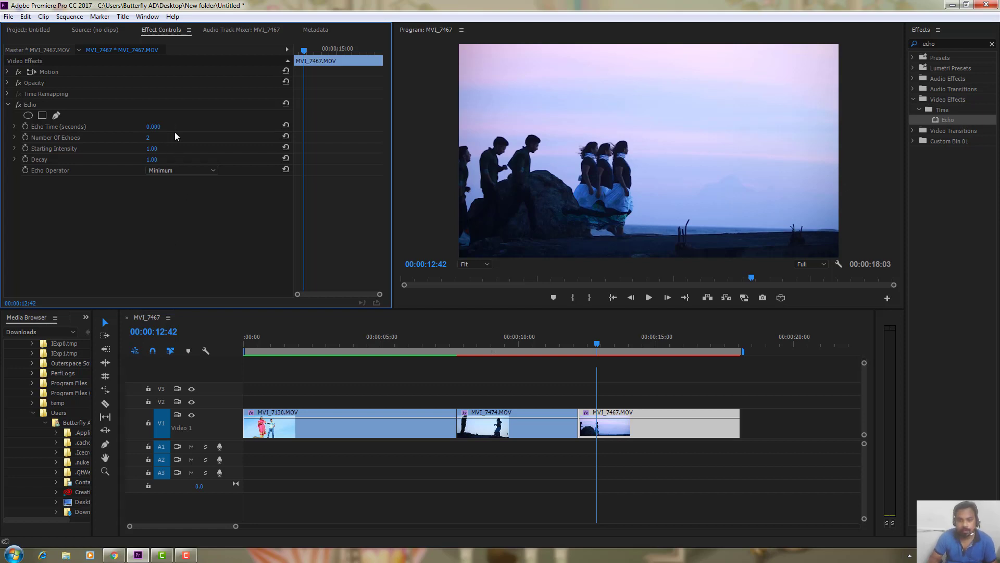
Keyframe Echo Time at 12:42, then add a -0.433 keyframe at 14:21
{"action": "left_click", "coordinate": [25, 126]}
{"action": "left_click_drag", "start_coordinate": [597, 347], "coordinate": [643, 344]}
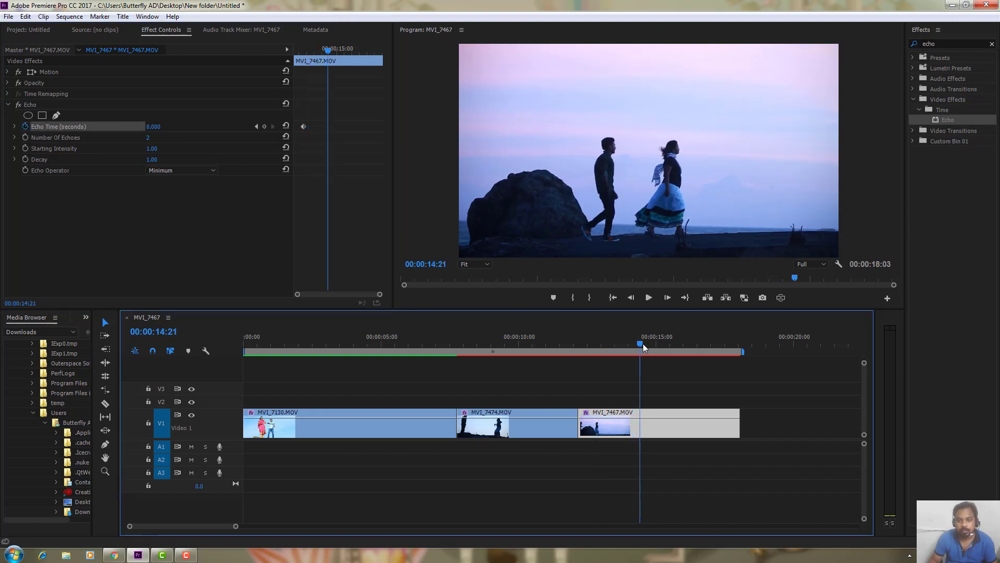
{"action": "left_click", "coordinate": [153, 128]}
{"action": "type", "text": "-0.433"}
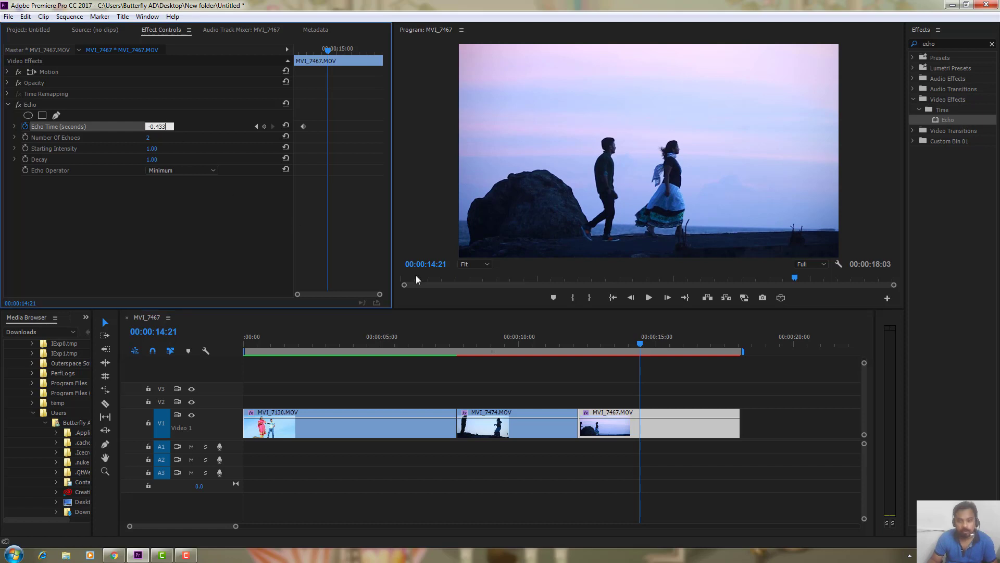
{"action": "key", "text": "Return"}
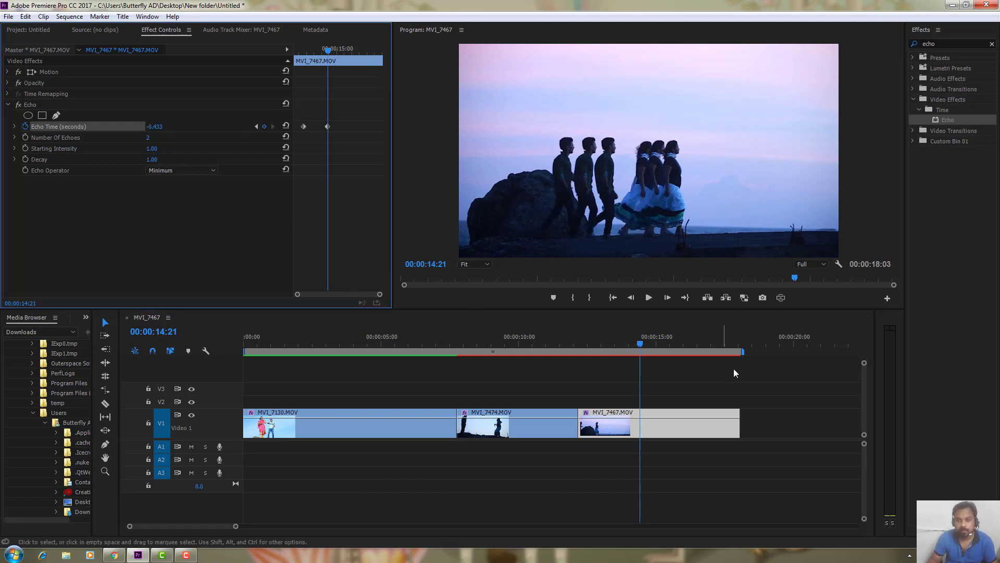
Preview the echo ramp and add a holding Echo Time keyframe at 15:27
{"action": "left_click_drag", "start_coordinate": [651, 344], "coordinate": [586, 345]}
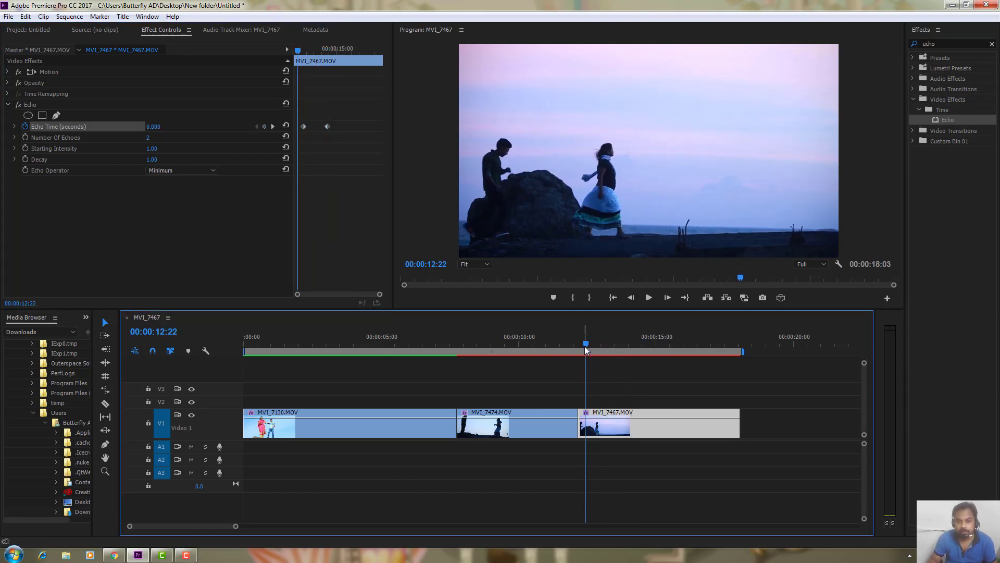
{"action": "key", "text": "space"}
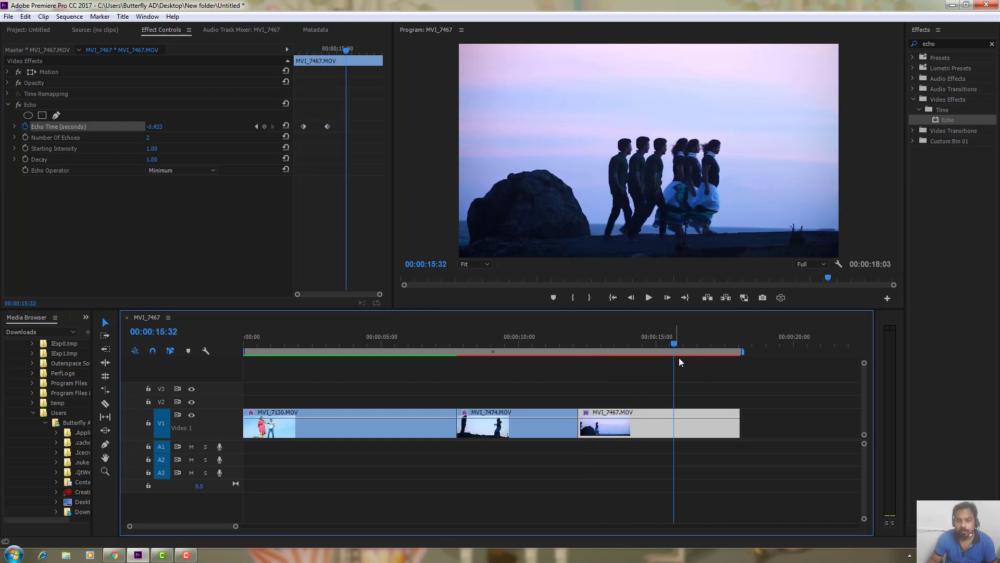
{"action": "key", "text": "space"}
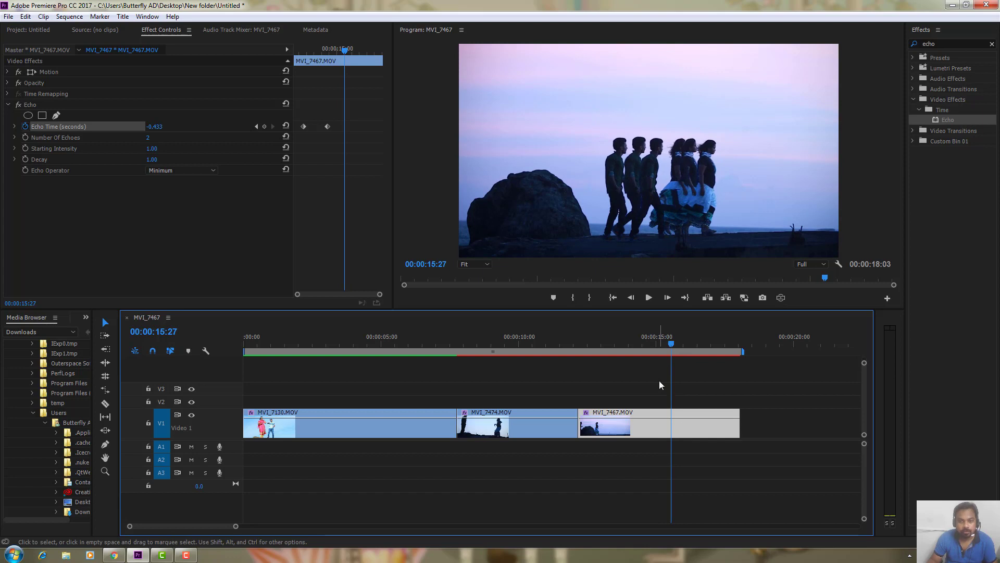
{"action": "left_click", "coordinate": [266, 127]}
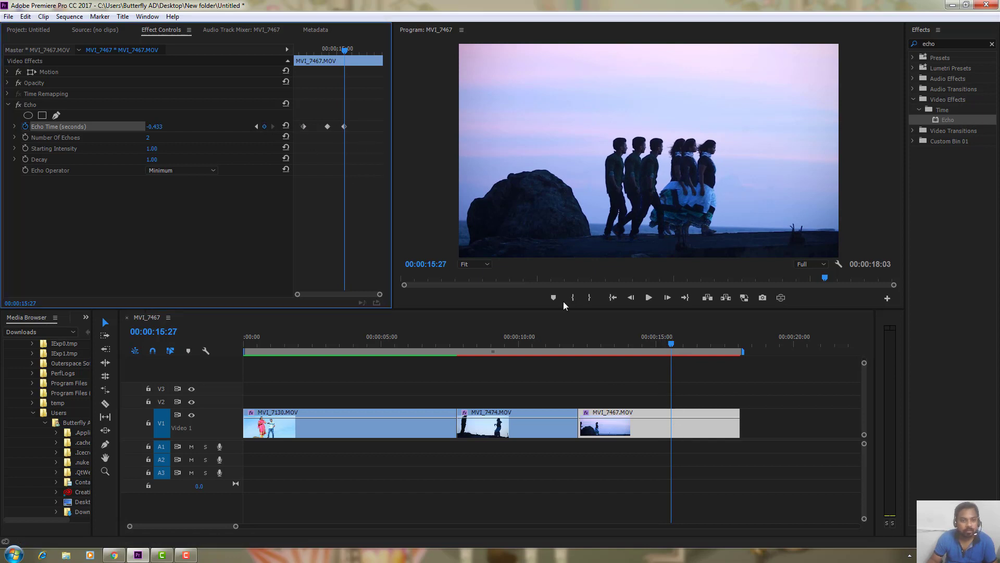
Add a 0 Echo Time keyframe at 16:18 and review the trails around 14:26
{"action": "left_click_drag", "start_coordinate": [675, 343], "coordinate": [695, 341]}
{"action": "left_click", "coordinate": [156, 127]}
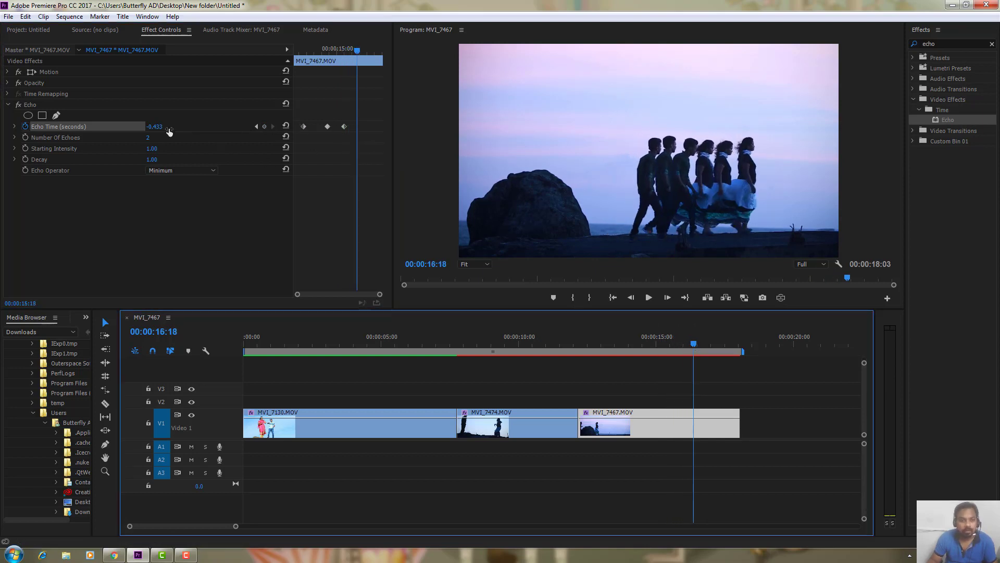
{"action": "type", "text": "0"}
{"action": "key", "text": "Return"}
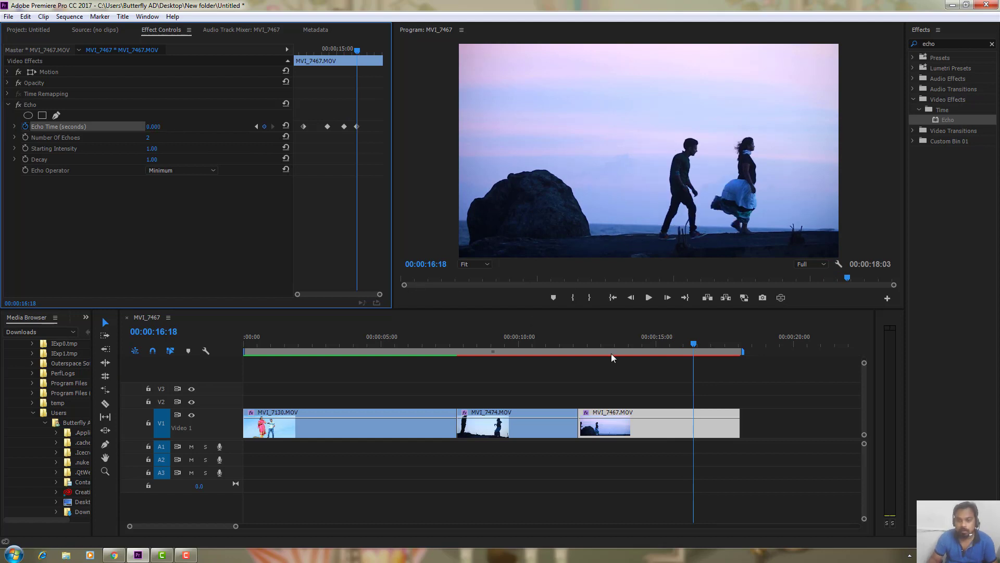
{"action": "left_click_drag", "start_coordinate": [695, 344], "coordinate": [644, 338]}
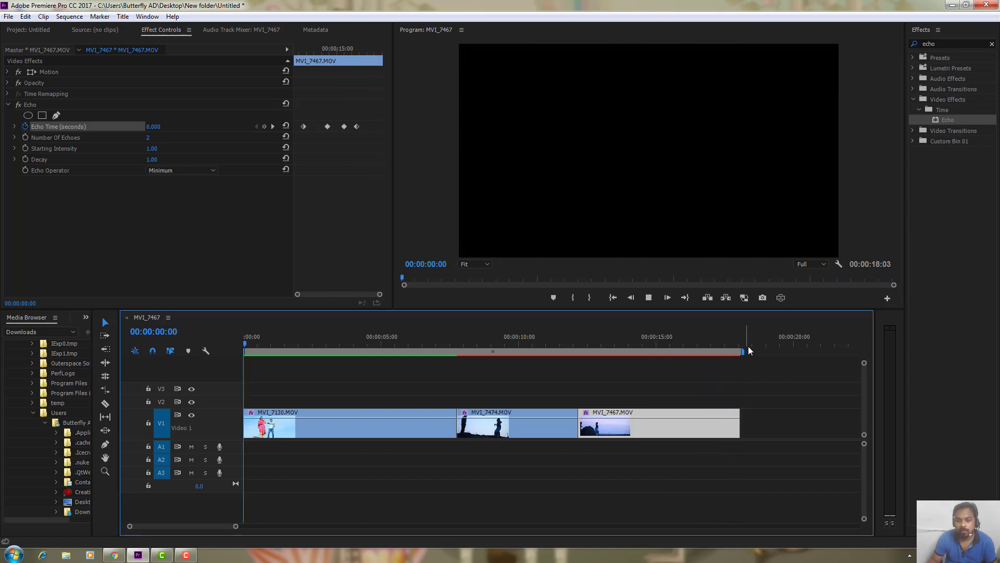
Play MVI_7467 from just before the echo starts to review the trails
{"action": "left_click_drag", "start_coordinate": [630, 338], "coordinate": [585, 341]}
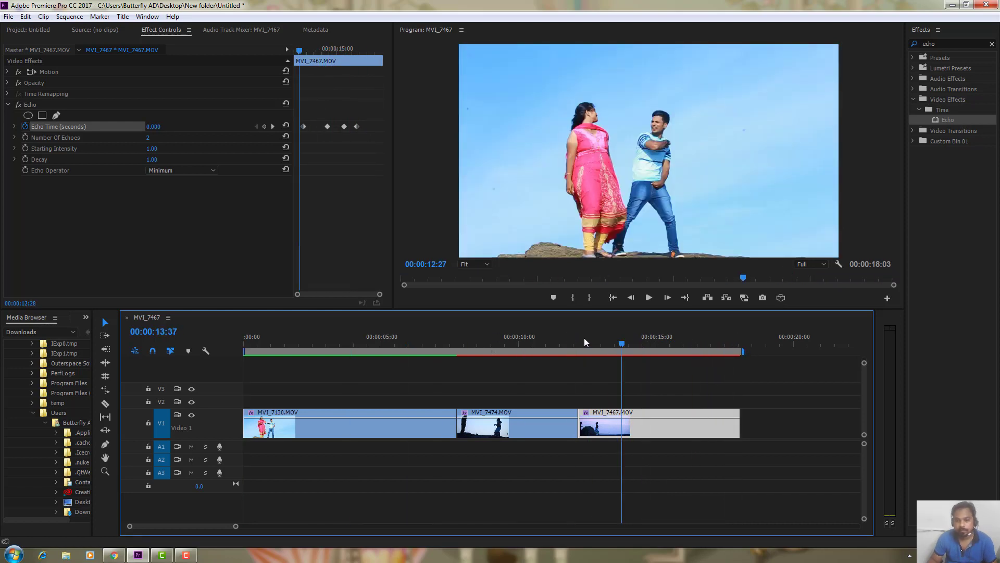
{"action": "left_click", "coordinate": [583, 342]}
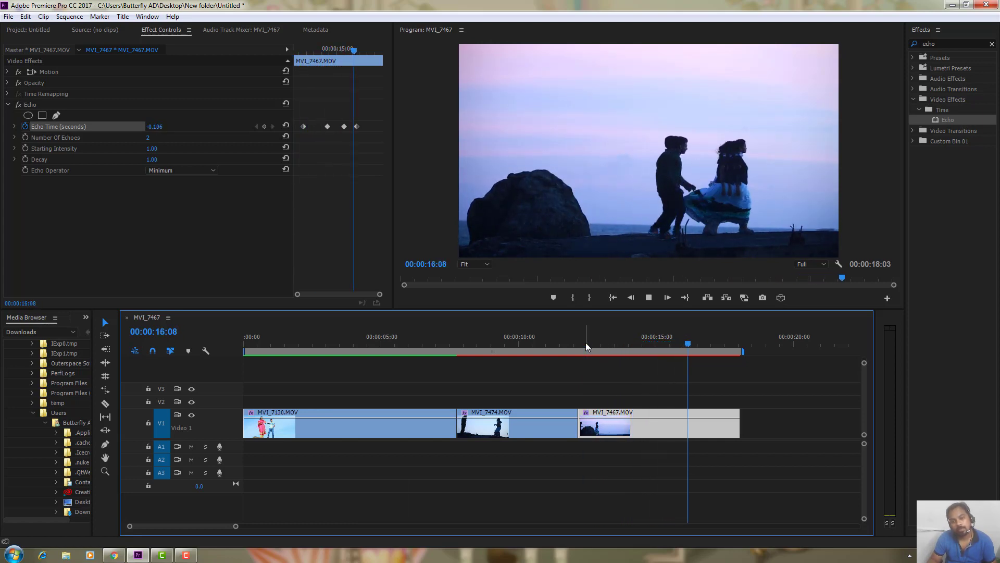
{"action": "left_click", "coordinate": [665, 342]}
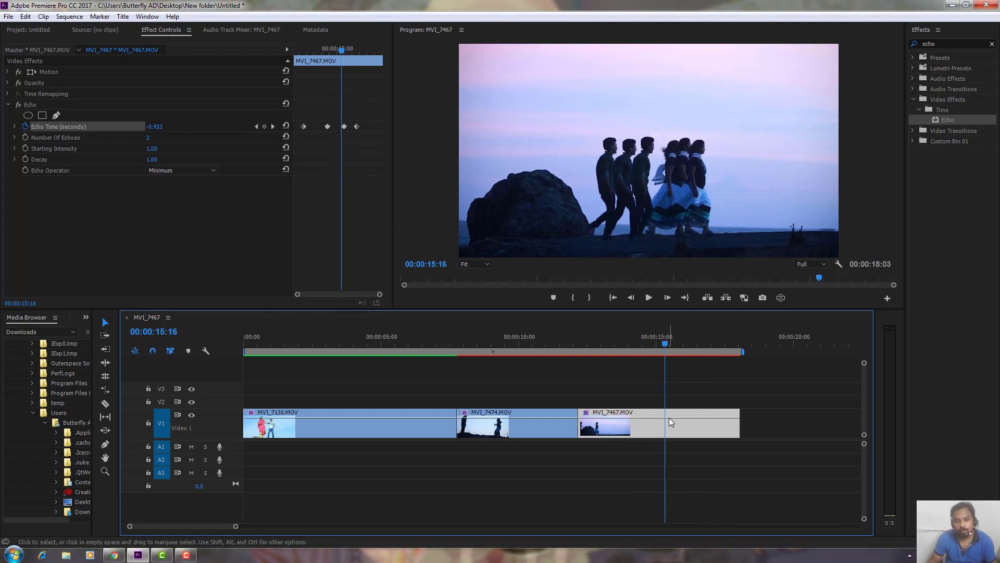
Set Starting Intensity to 0.6 and Decay to 0.90
{"action": "left_click", "coordinate": [152, 148]}
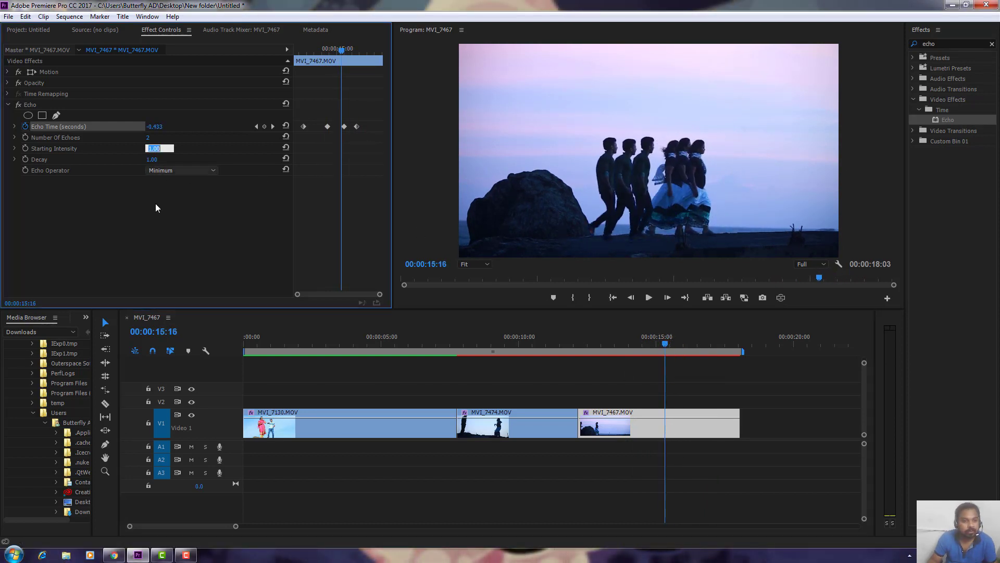
{"action": "type", "text": "0.6"}
{"action": "key", "text": "Return"}
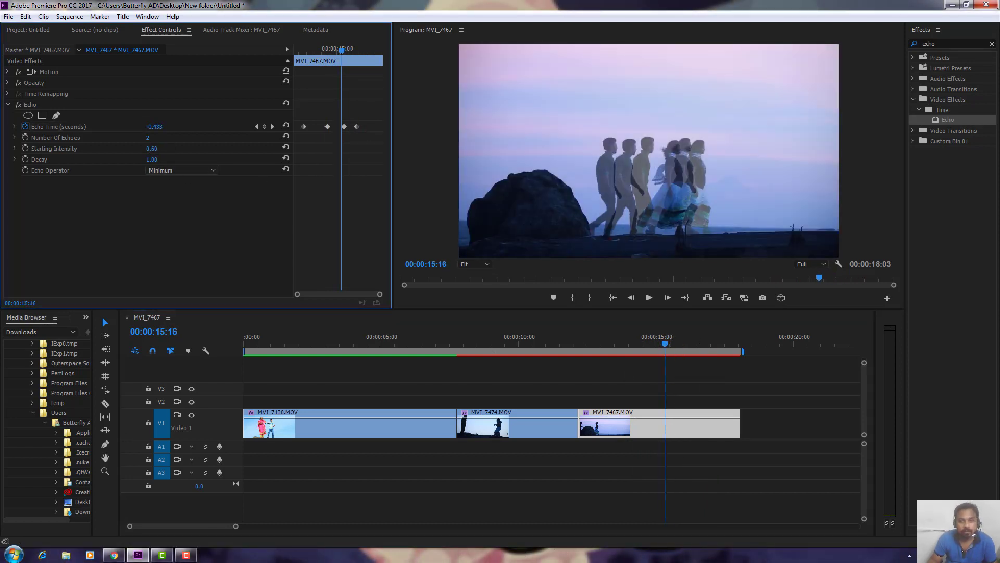
{"action": "left_click_drag", "start_coordinate": [151, 160], "coordinate": [234, 160]}
{"action": "left_click_drag", "start_coordinate": [152, 159], "coordinate": [167, 149]}
{"action": "left_click_drag", "start_coordinate": [619, 338], "coordinate": [608, 334]}
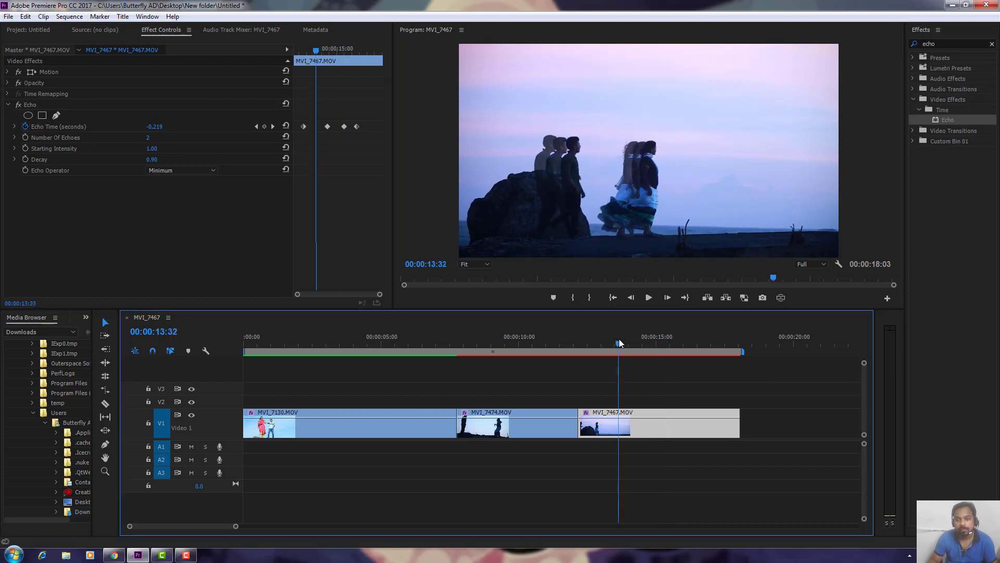
{"action": "key", "text": "space"}
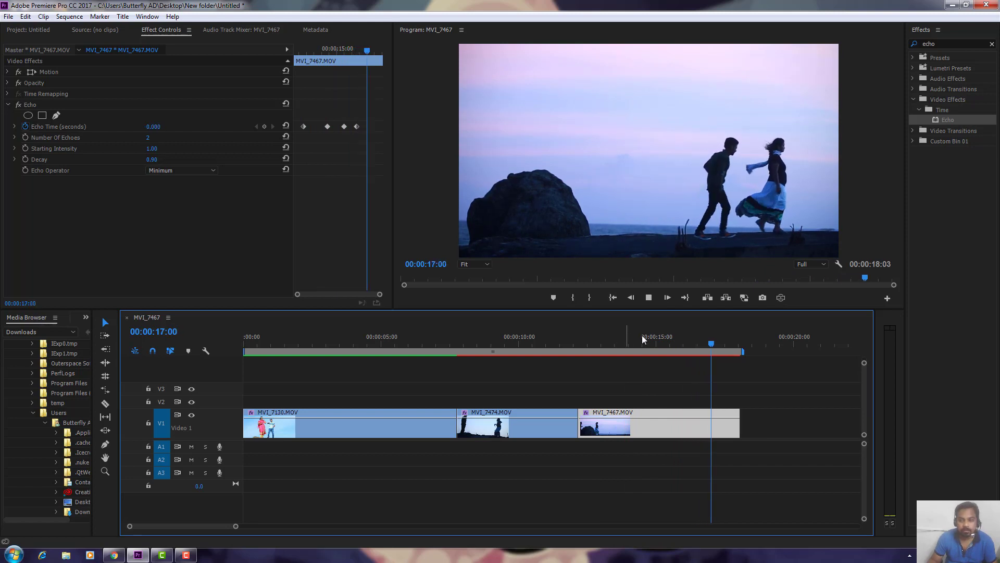
{"action": "left_click_drag", "start_coordinate": [672, 342], "coordinate": [630, 342]}
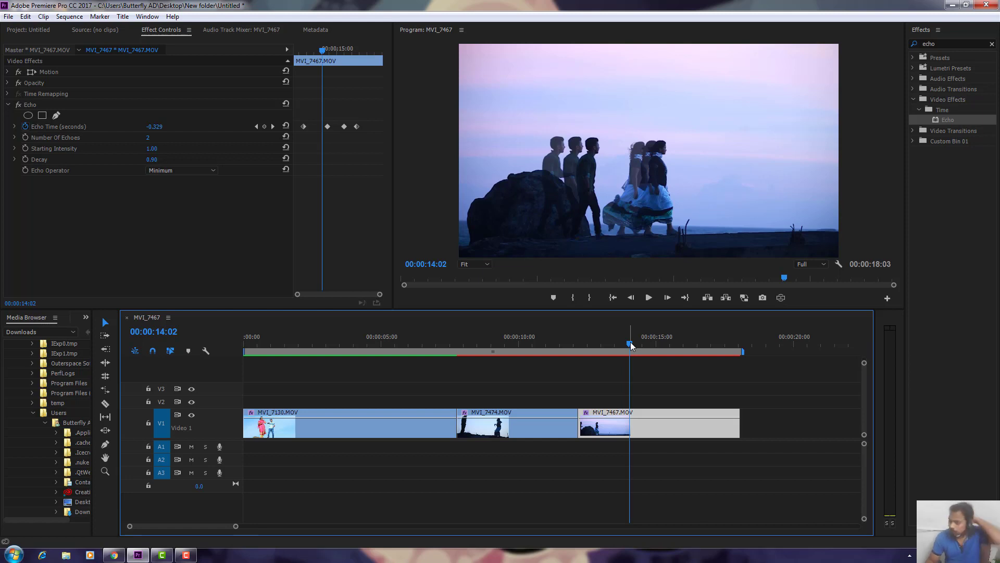
{"action": "left_click_drag", "start_coordinate": [630, 344], "coordinate": [664, 342]}
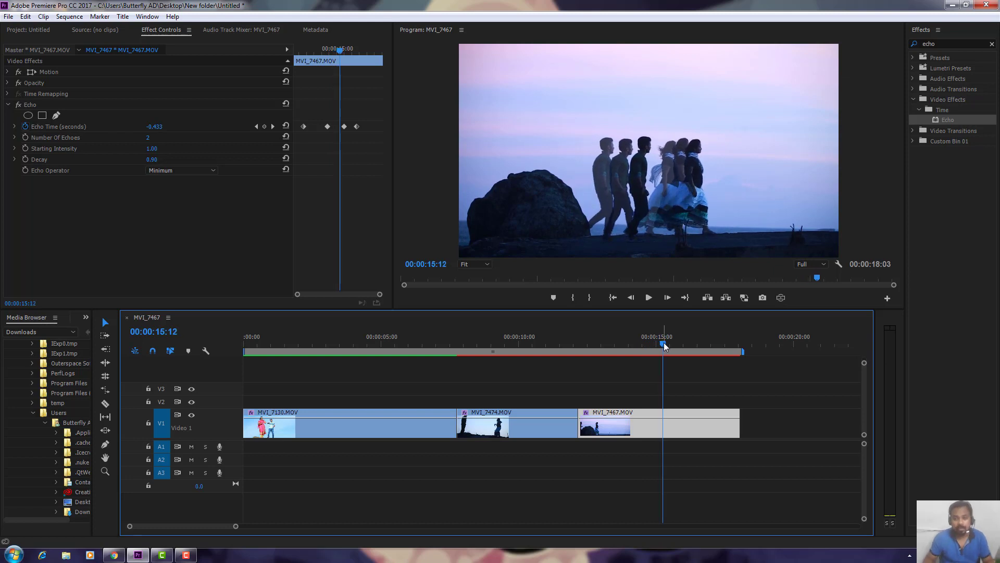
{"action": "mouse_move", "coordinate": [665, 343]}
{"action": "left_mouse_down"}
{"action": "mouse_move", "coordinate": [709, 350]}
{"action": "mouse_move", "coordinate": [278, 361]}
{"action": "mouse_move", "coordinate": [382, 360]}
{"action": "left_mouse_up"}
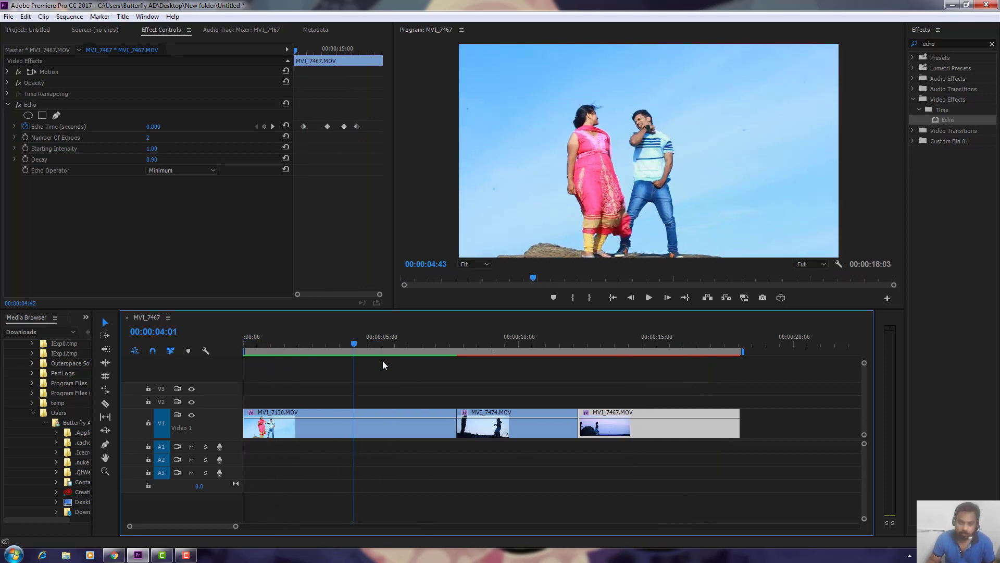